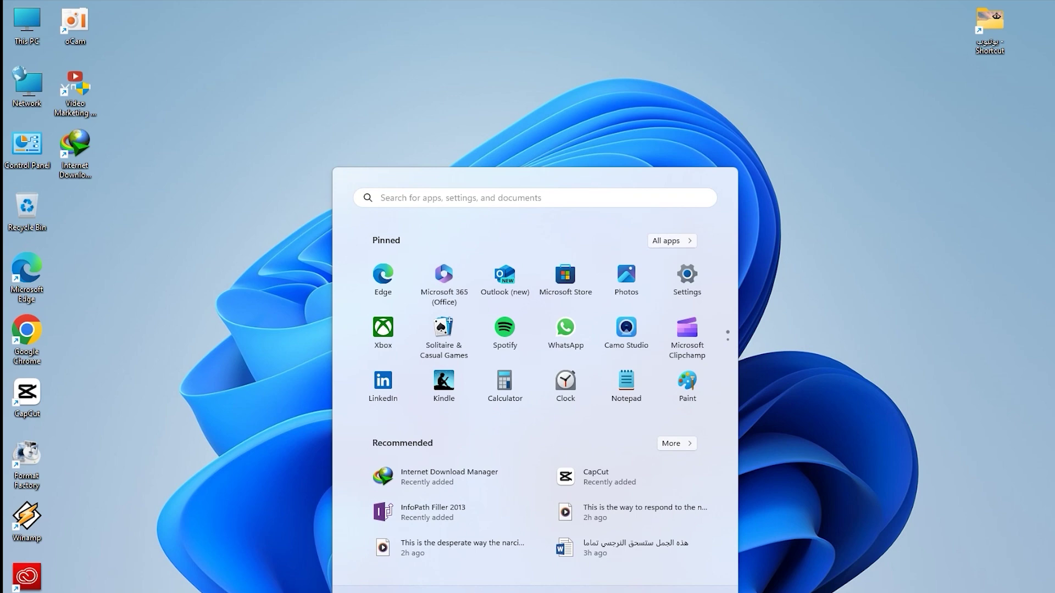
- Open the personalization settings for choosing which folders appear on Start, and check the current Start menu
key(Escape)
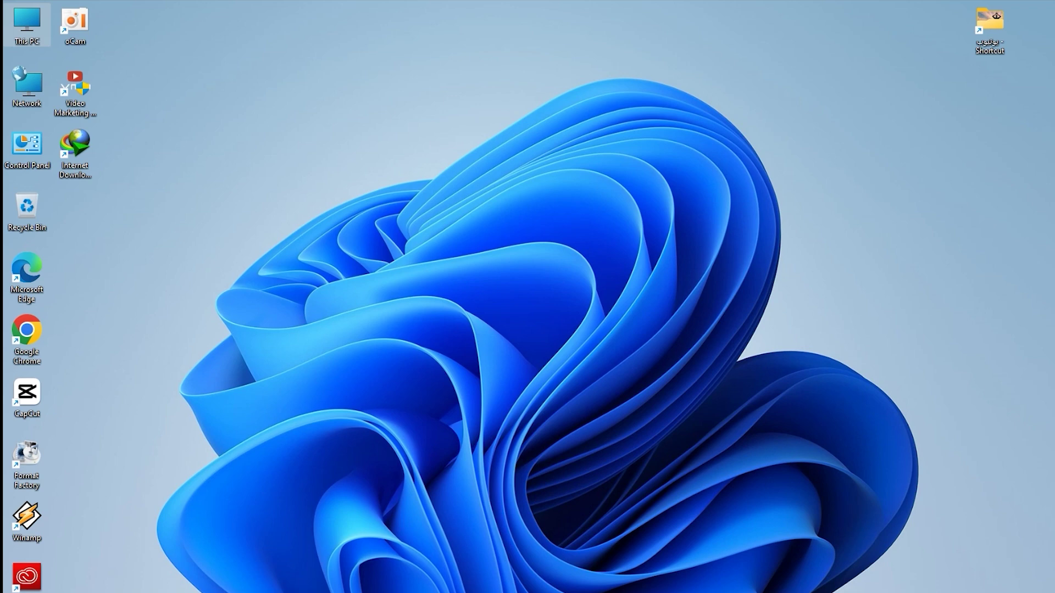
key(super)
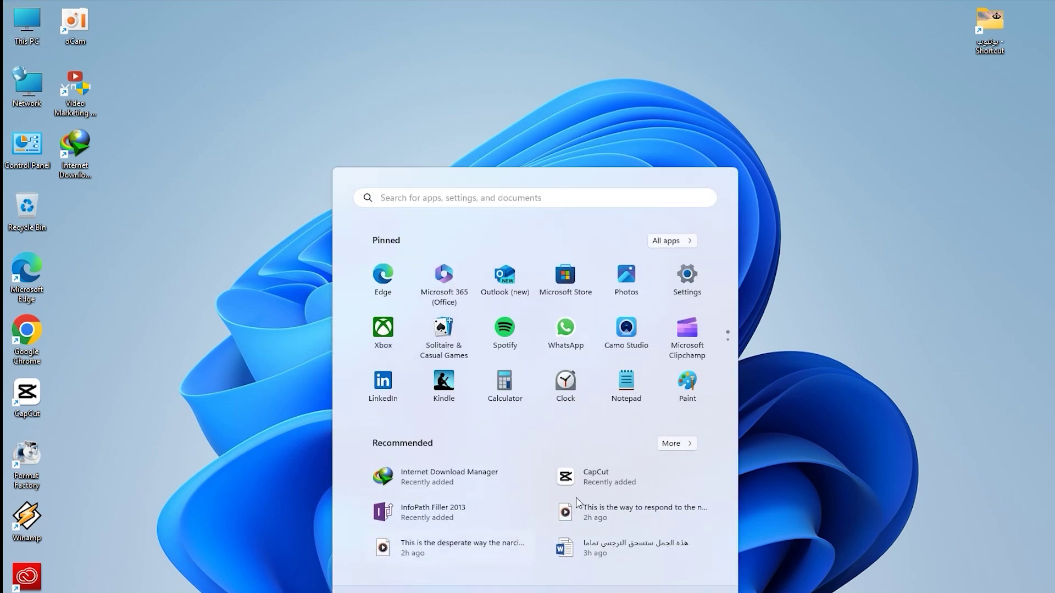
click(685, 274)
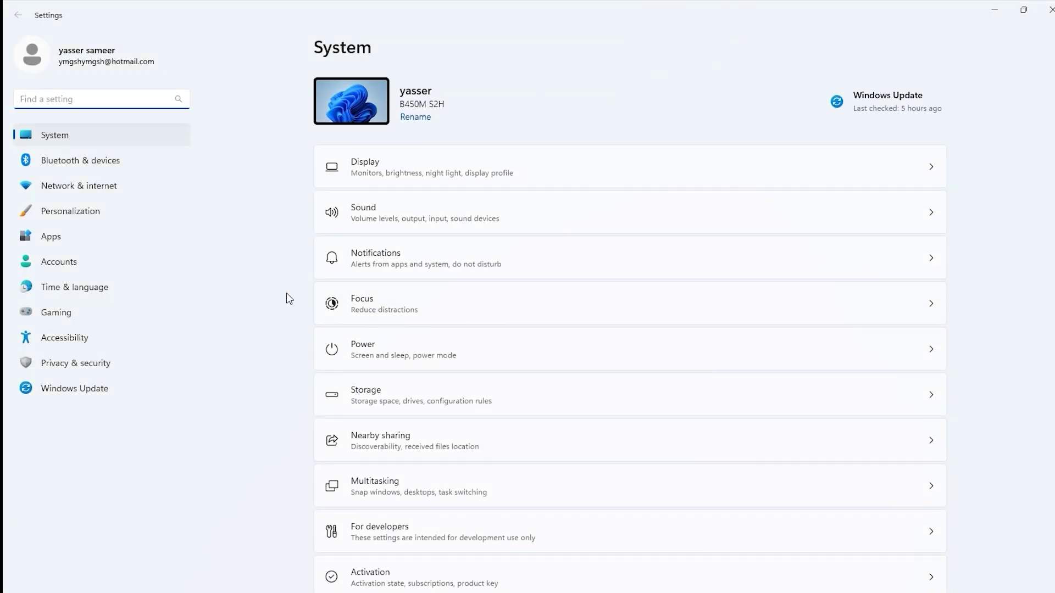
click(84, 214)
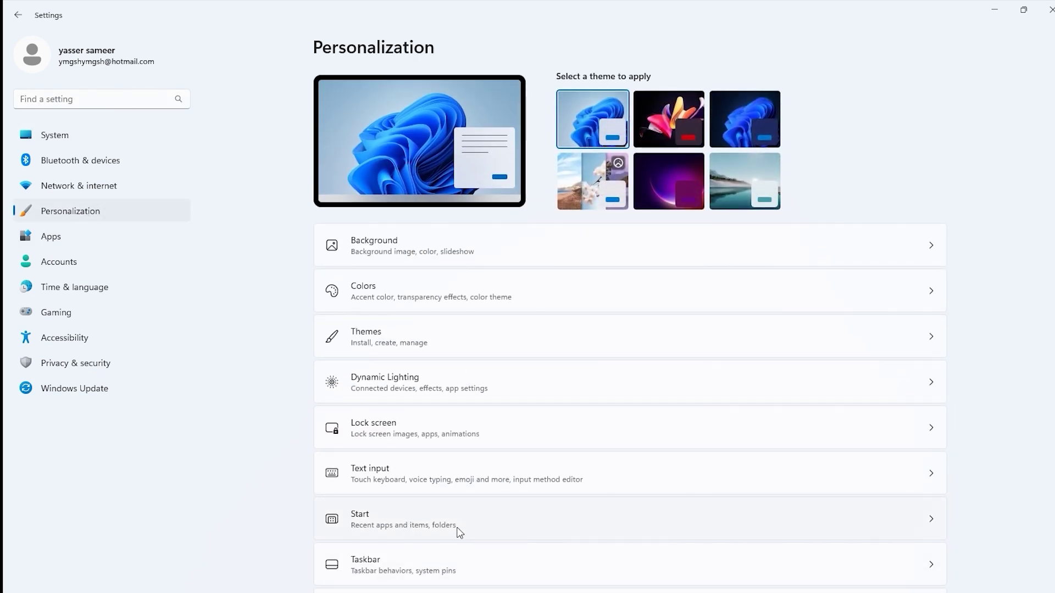
click(431, 529)
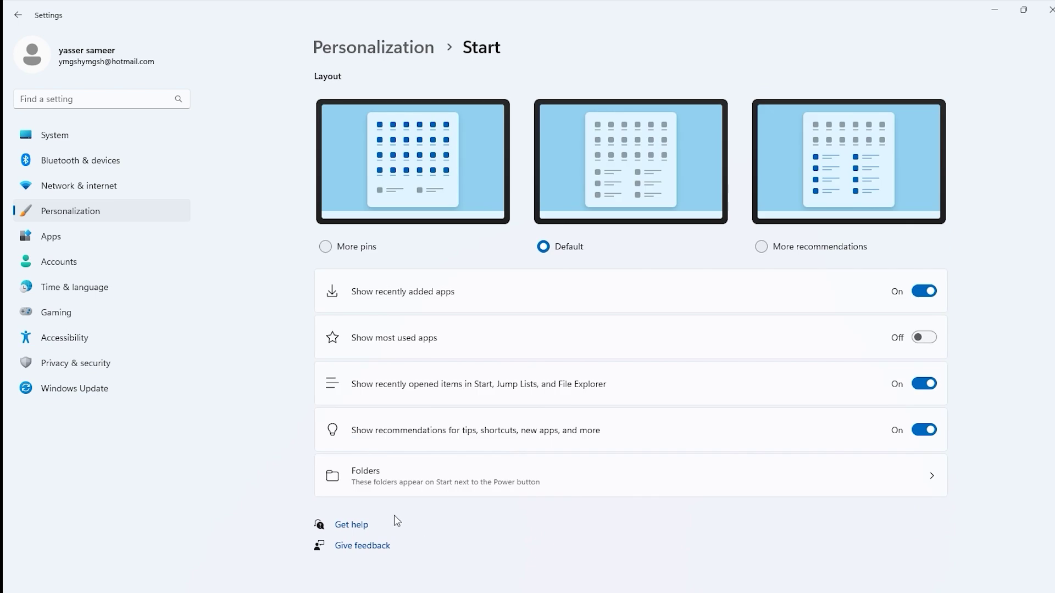
click(407, 480)
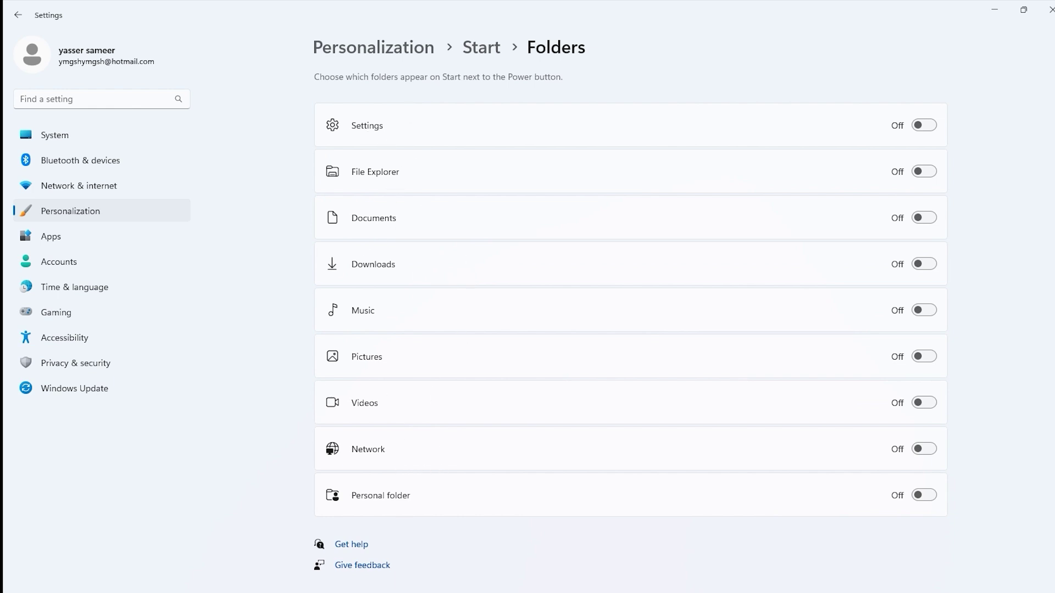
key(super)
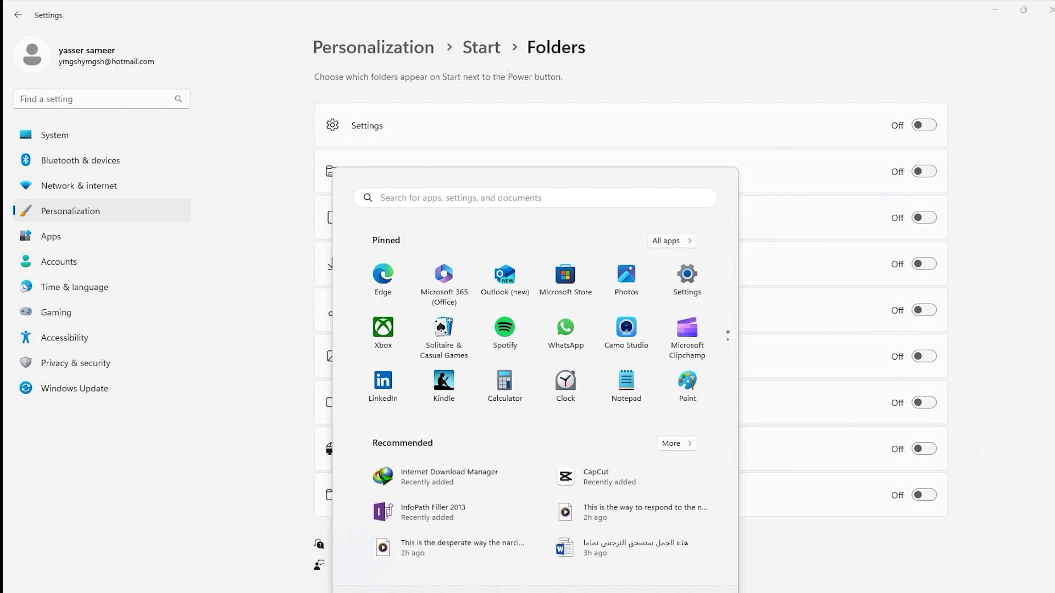
key(super)
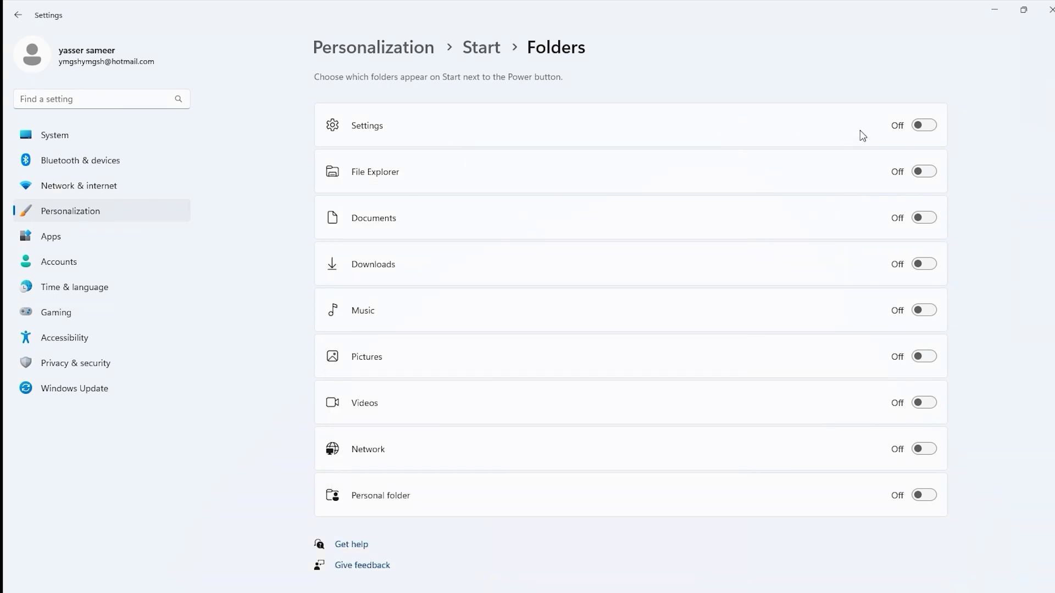
- Show Settings, Documents, Downloads and Music next to the Power button on Start
click(923, 126)
key(super)
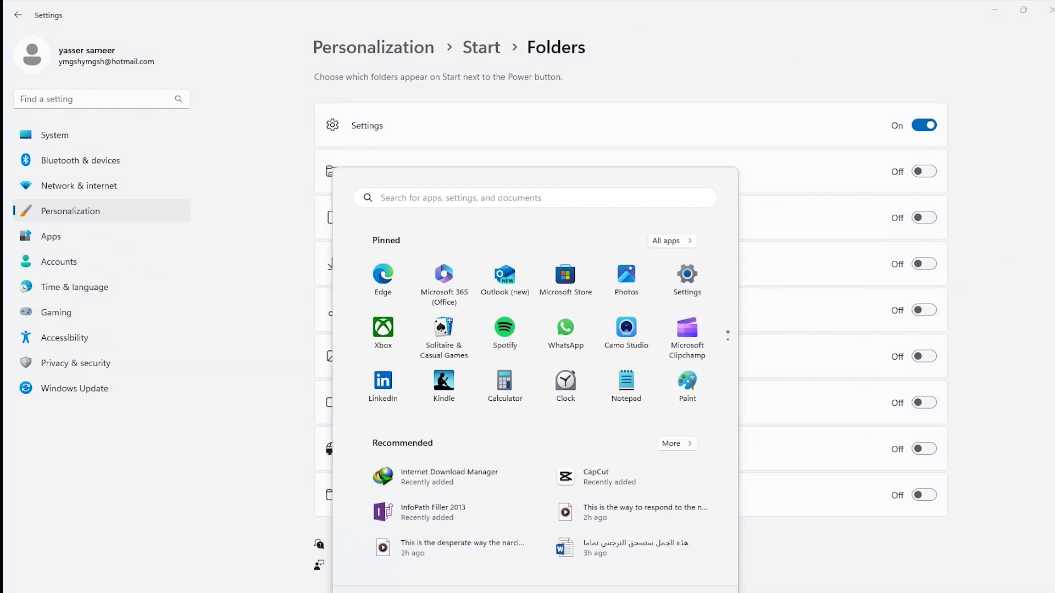
key(super)
click(918, 220)
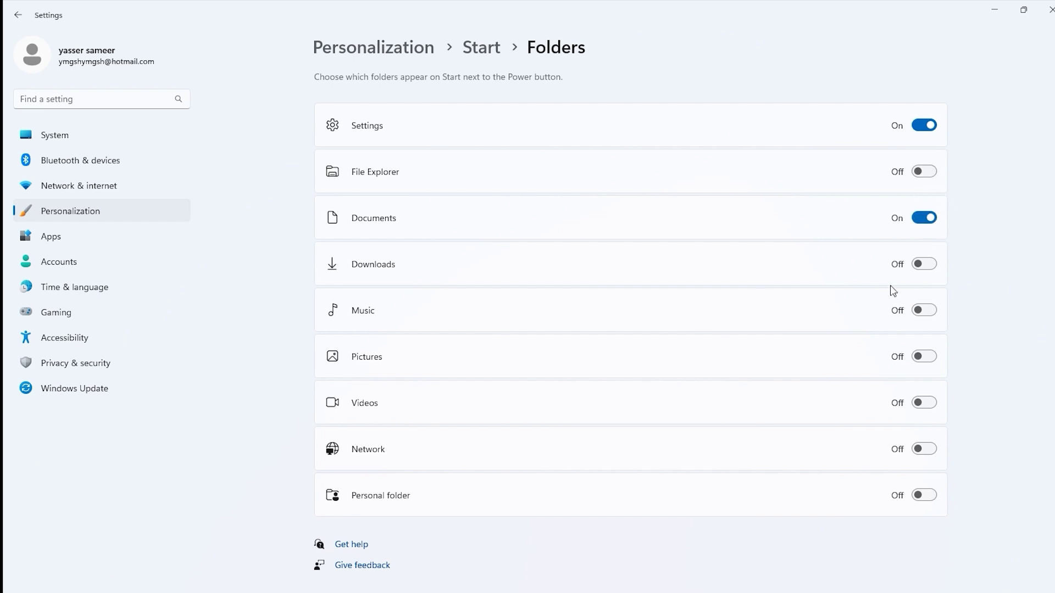
click(922, 266)
click(925, 312)
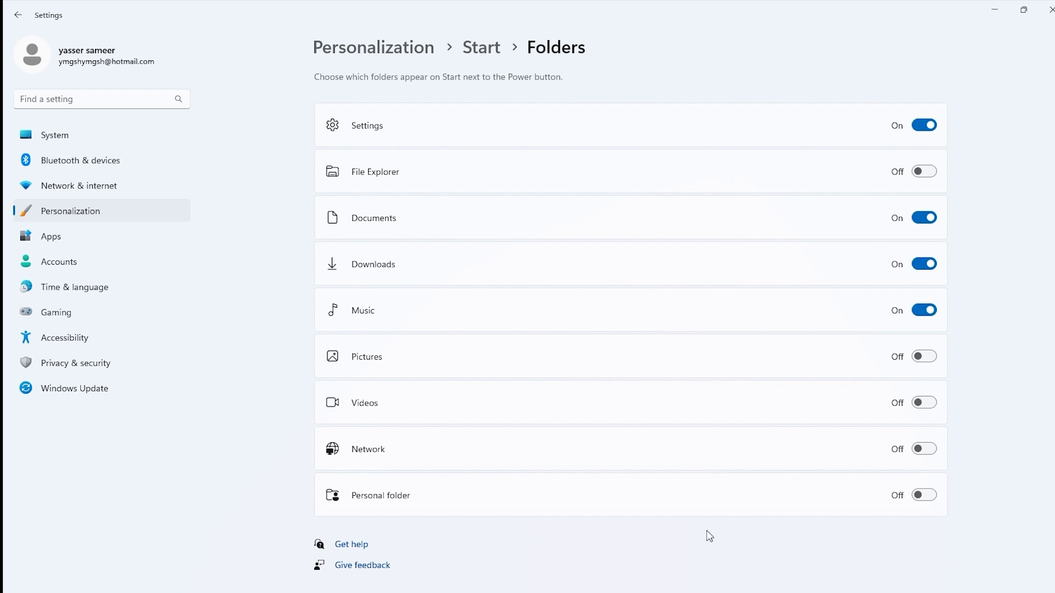
- In the advanced app settings, restrict where to get apps to "The Microsoft Store only (Recommended)"
key(super)
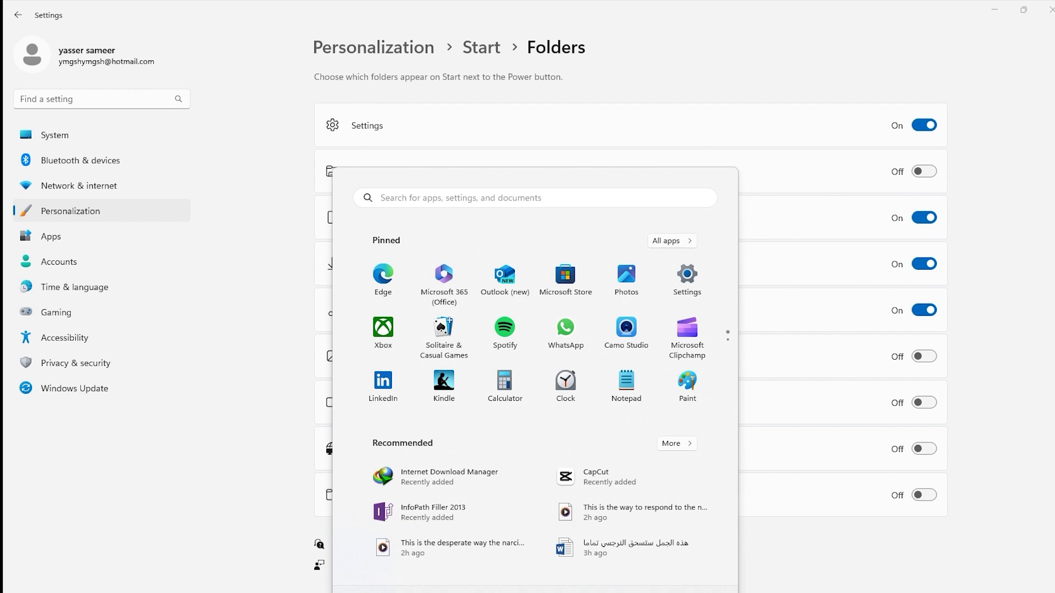
click(687, 278)
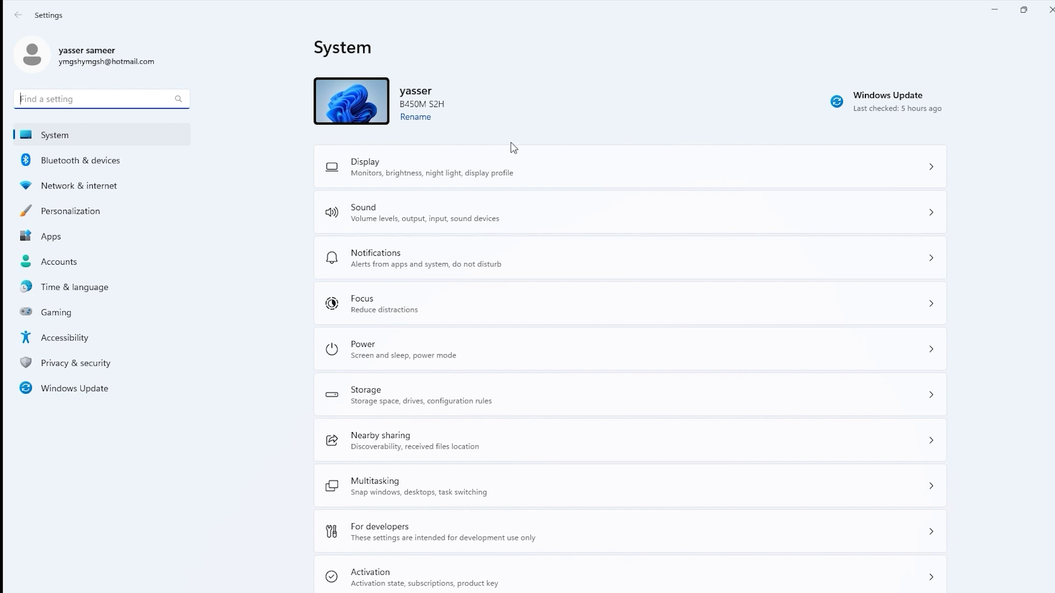
click(59, 245)
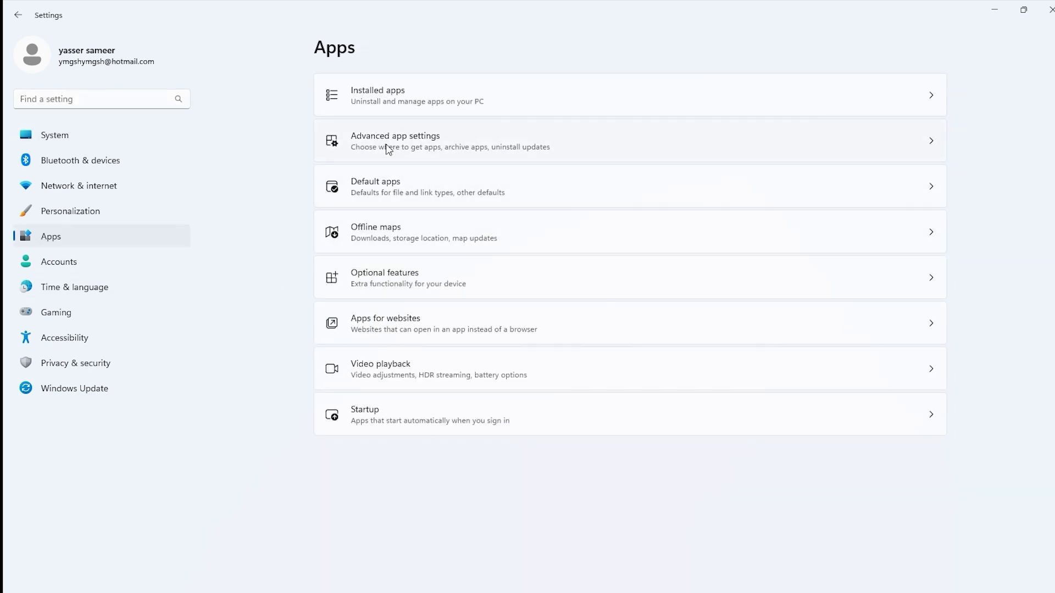
click(412, 146)
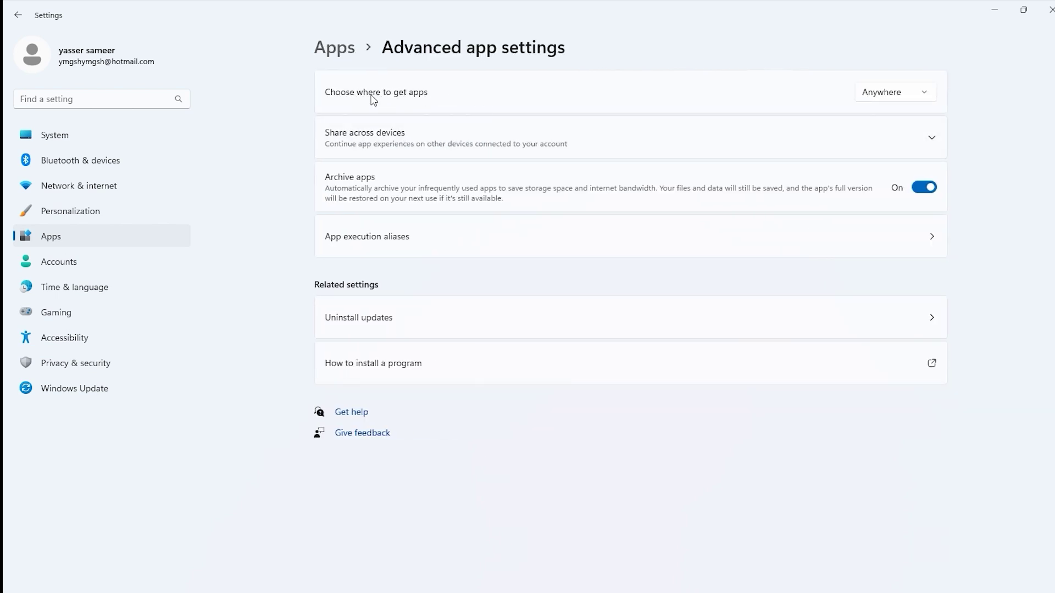
click(895, 92)
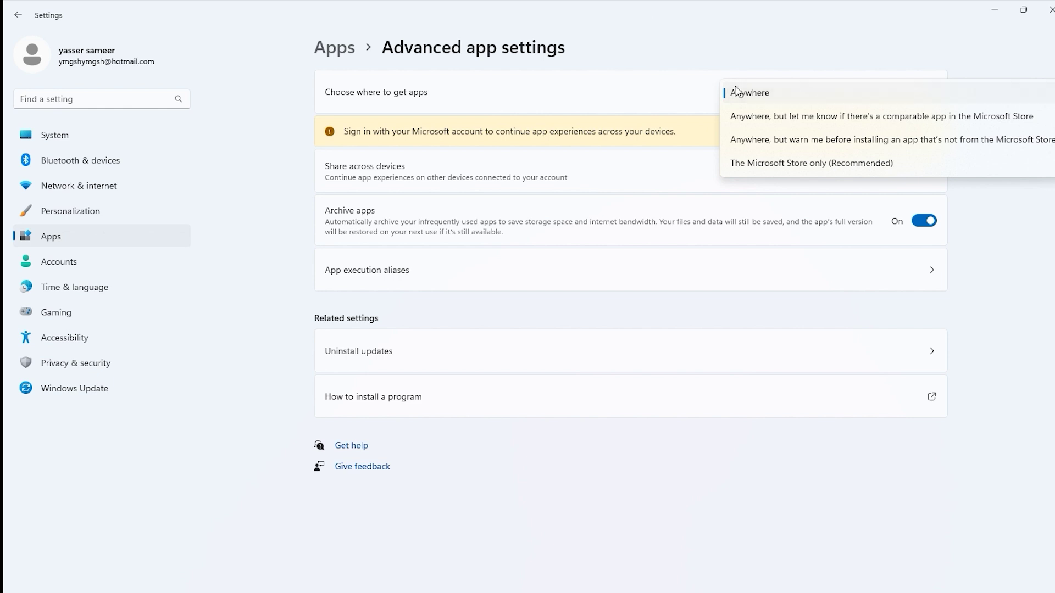
click(783, 163)
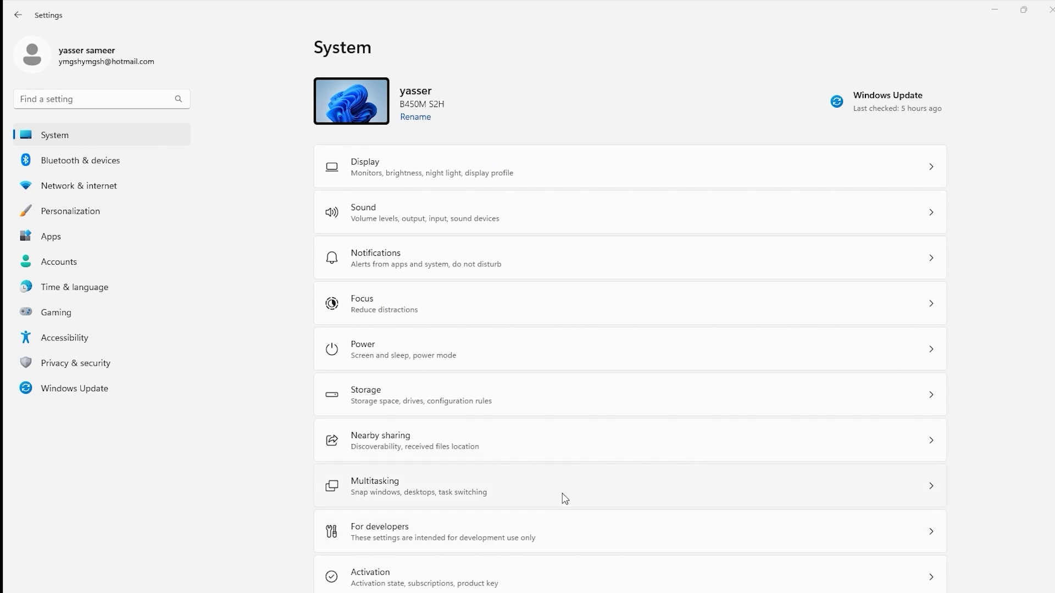
- Make Microsoft Edge the default browser in the default apps settings
click(65, 242)
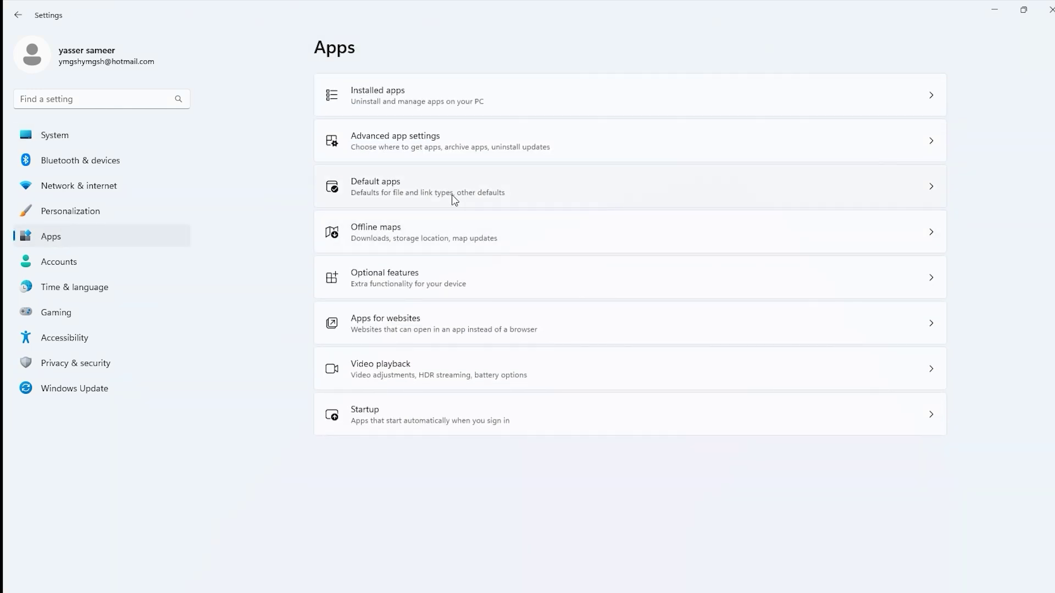
click(403, 195)
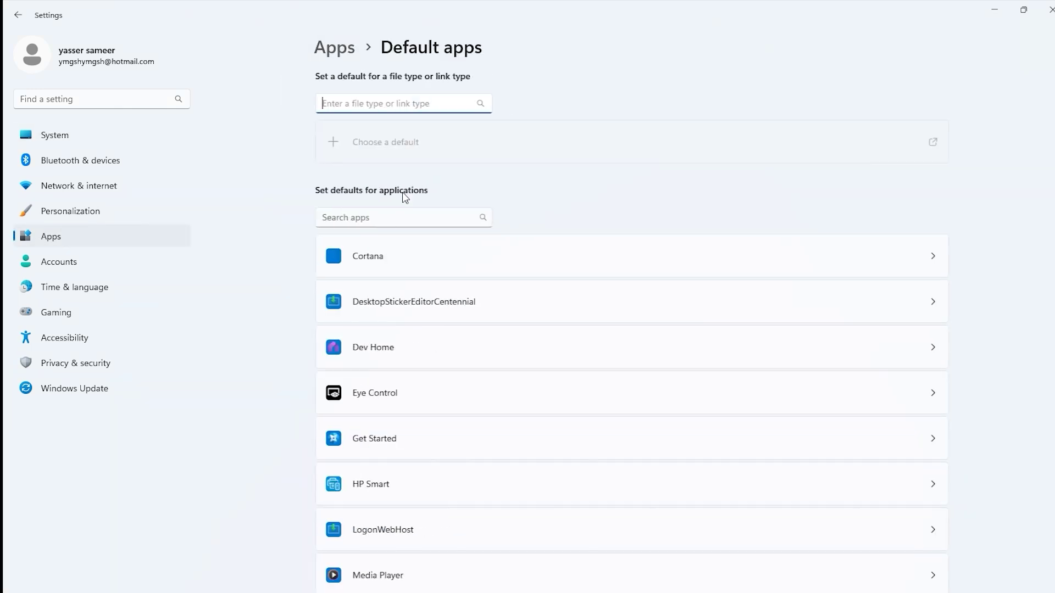
scroll(530, 435, down, 15)
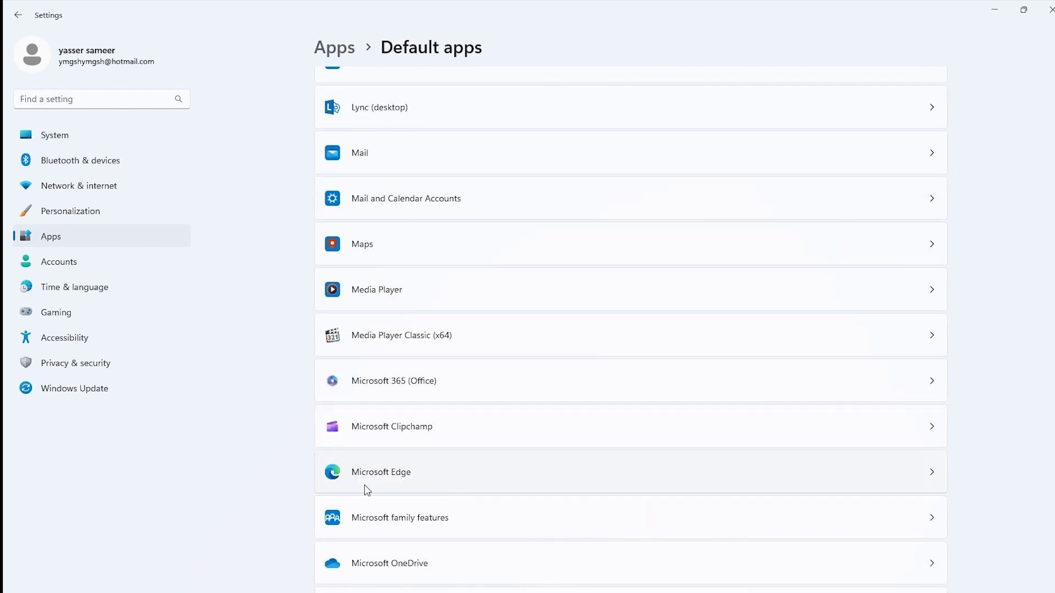
click(391, 478)
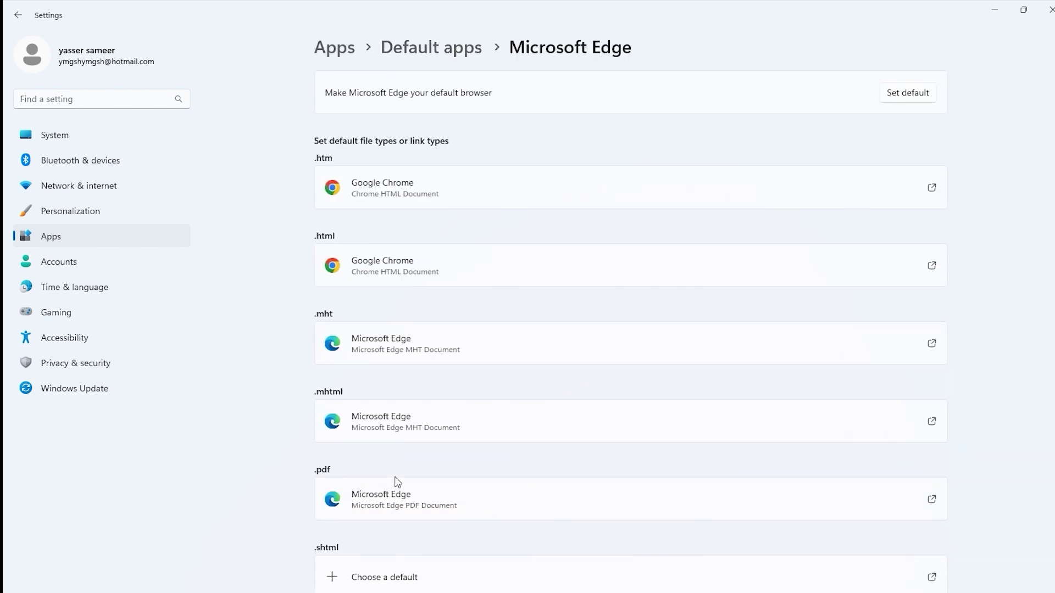
click(908, 92)
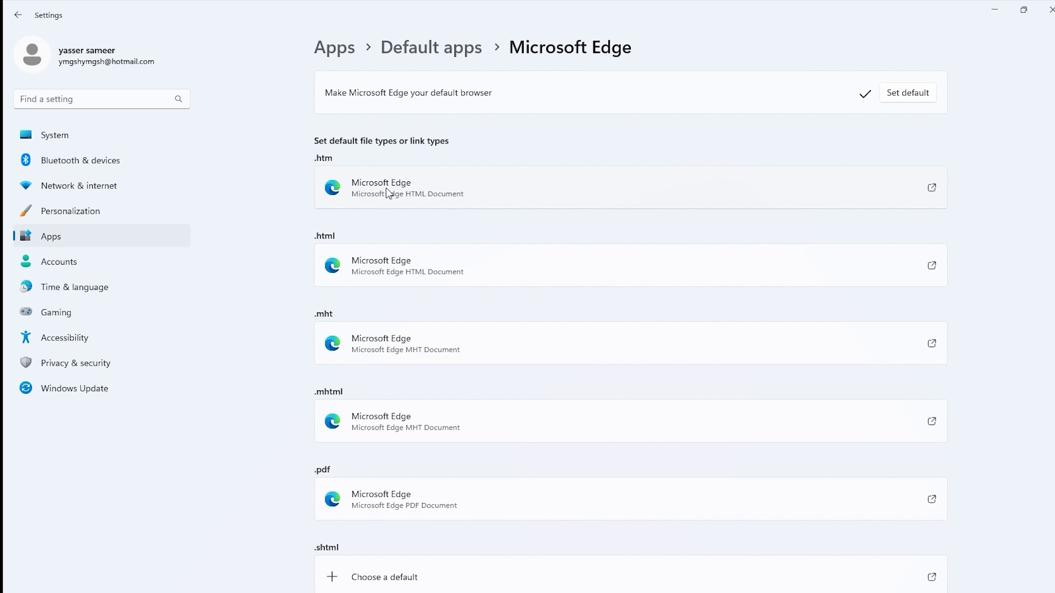
- Set Google Chrome as the default app for .htm files
click(539, 197)
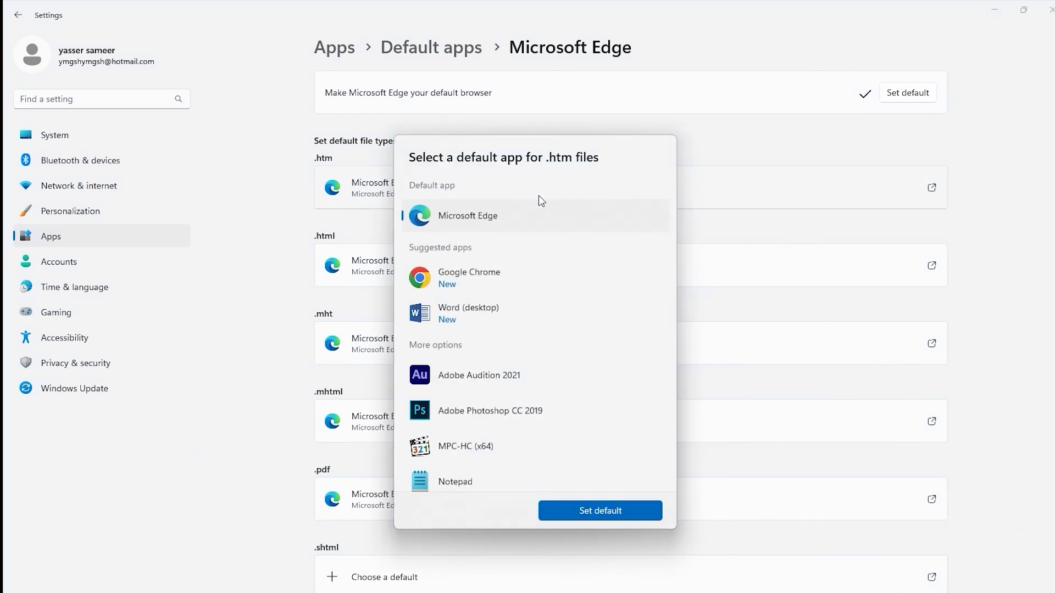
click(493, 281)
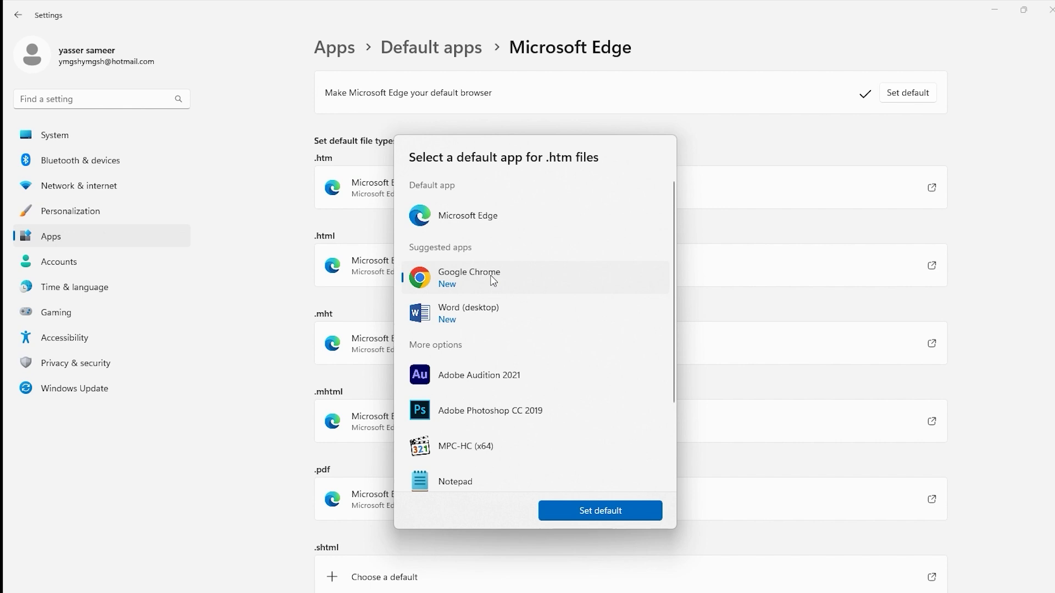
click(588, 517)
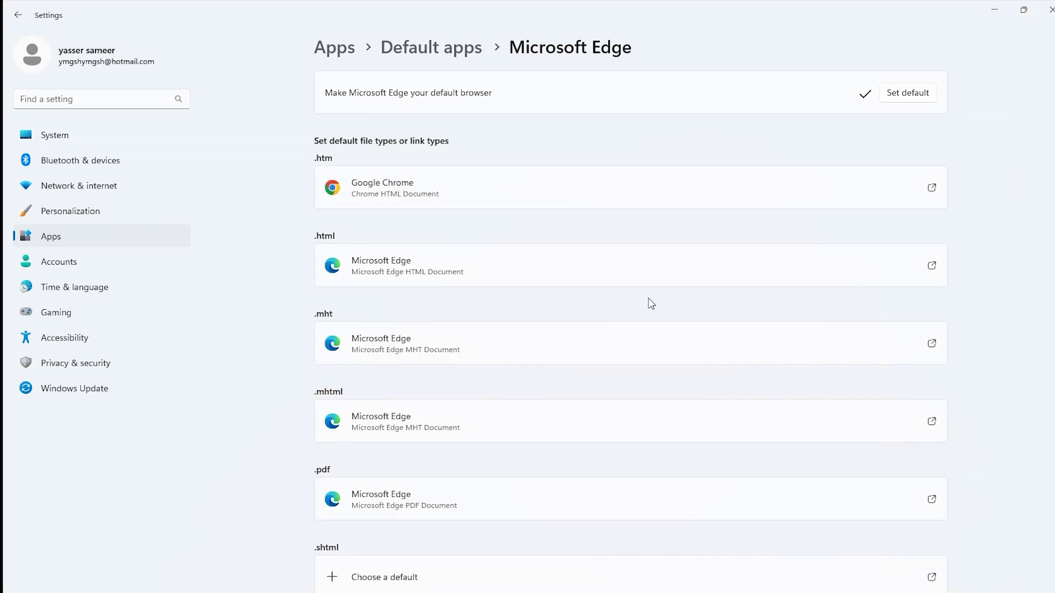
scroll(473, 379, down, 15)
scroll(506, 357, up, 10)
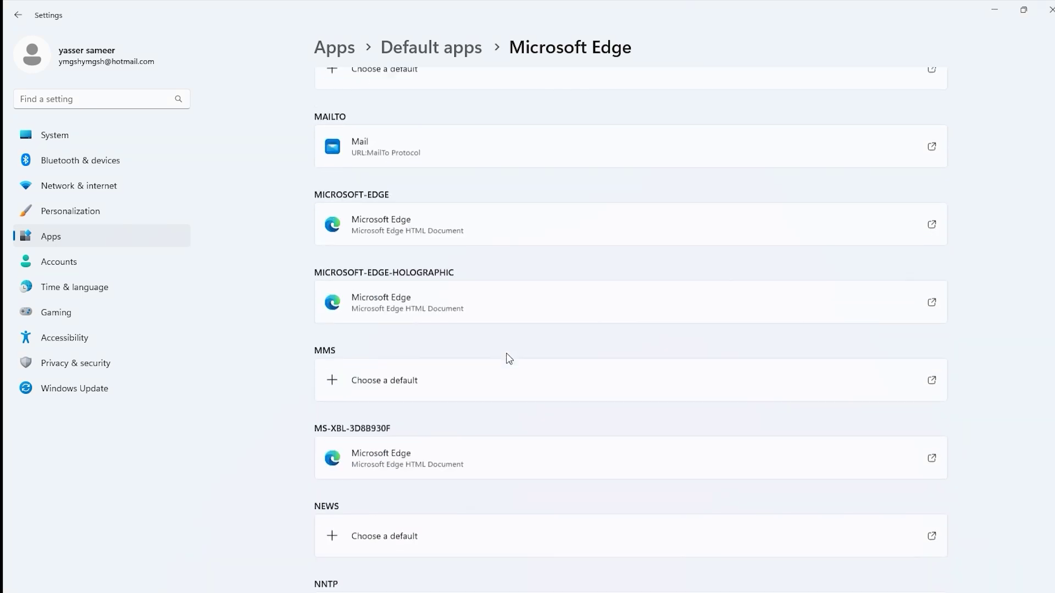
scroll(495, 356, up, 10)
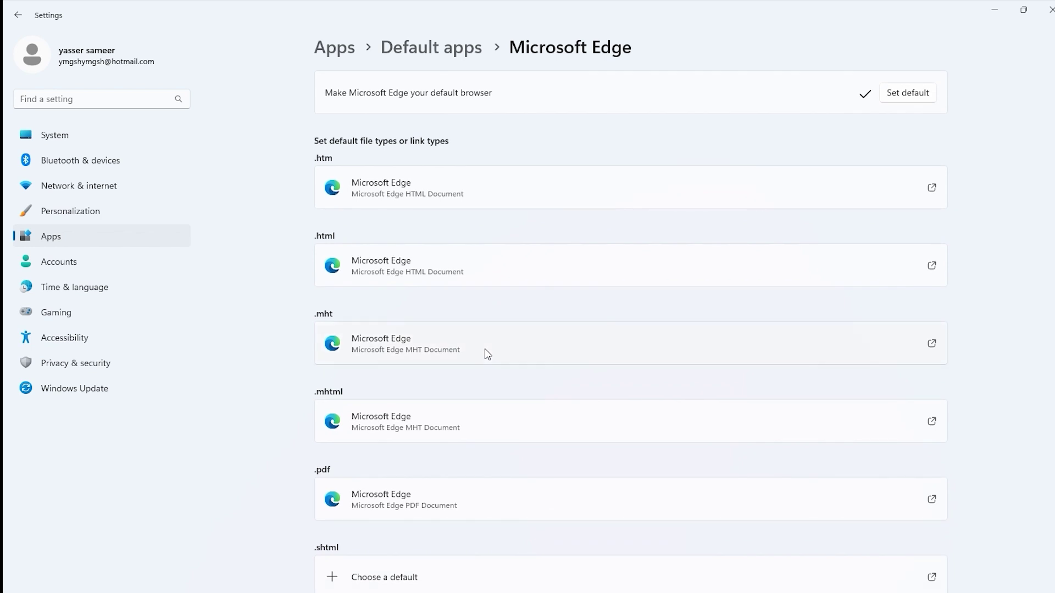
click(489, 201)
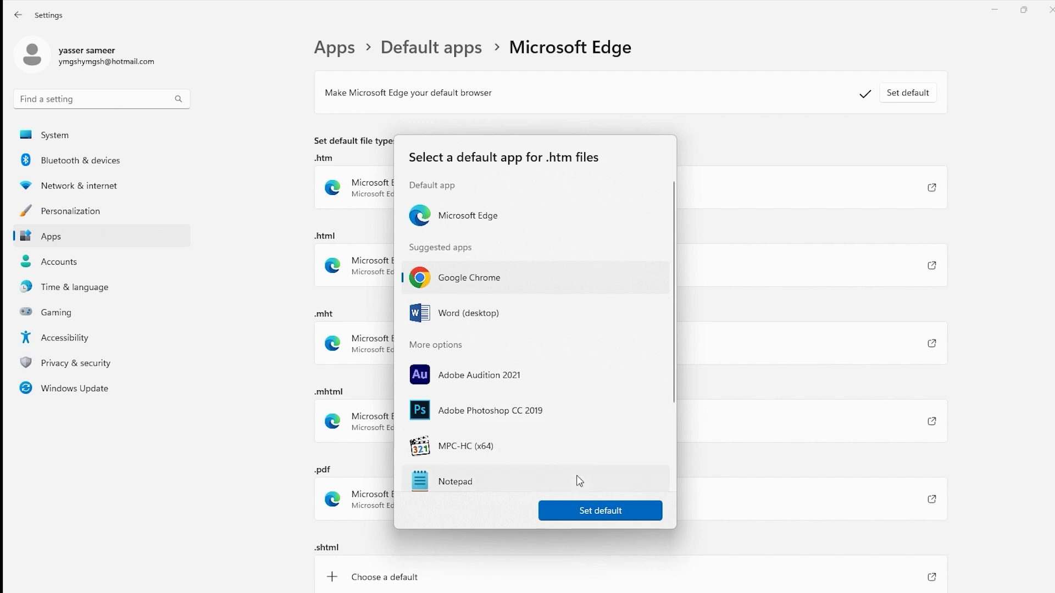
click(605, 518)
- Turn off notifications from apps and other senders in the system settings
click(54, 135)
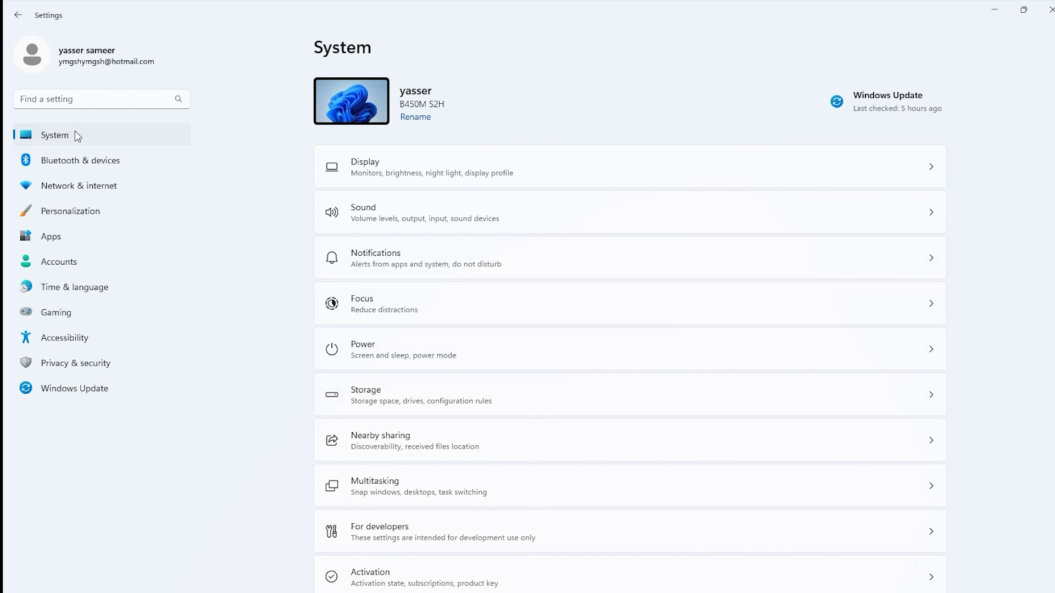
click(391, 265)
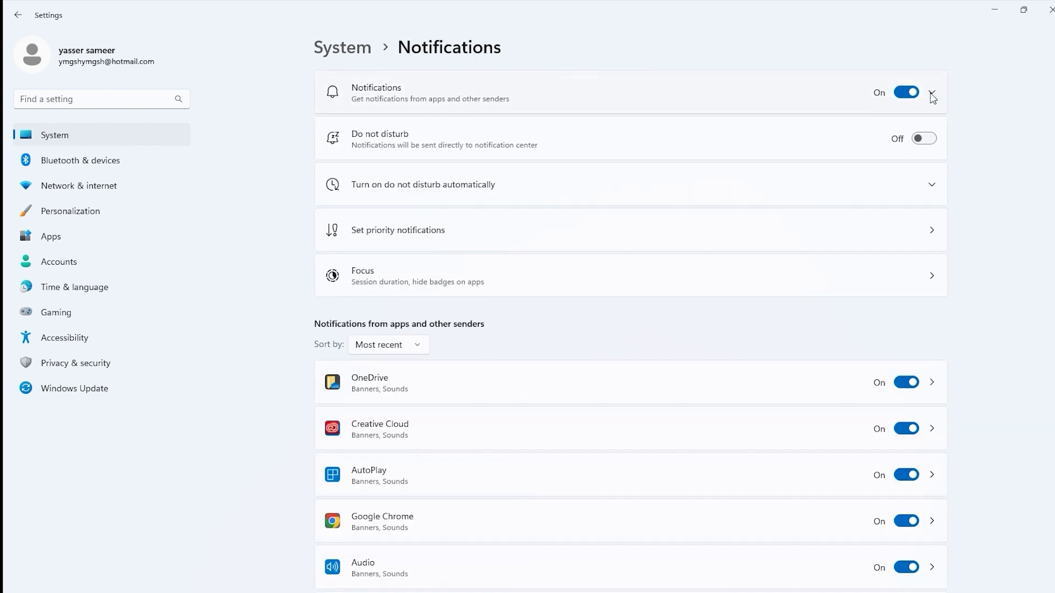
click(933, 95)
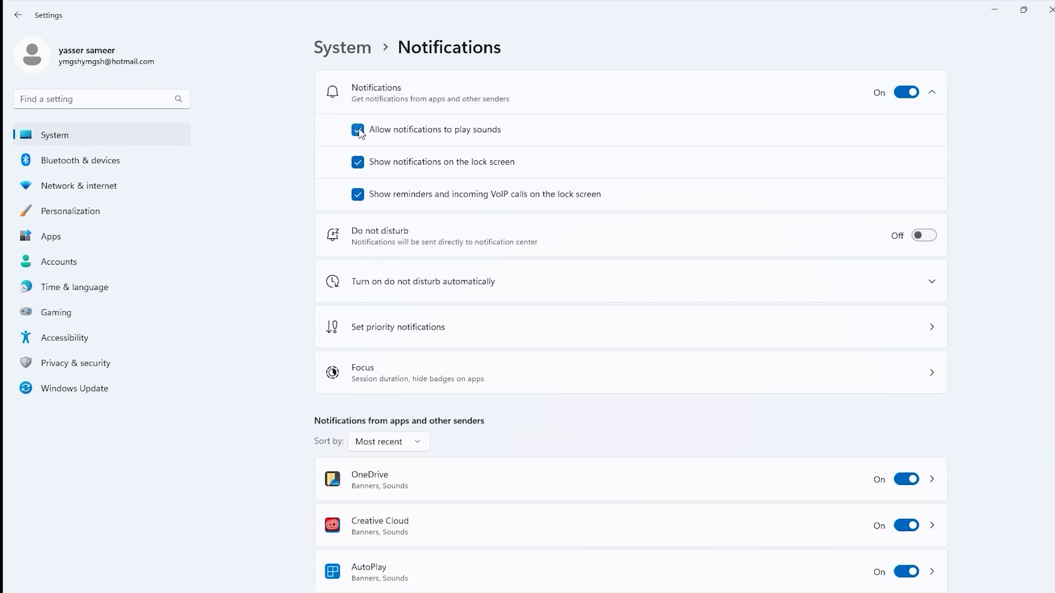
click(907, 94)
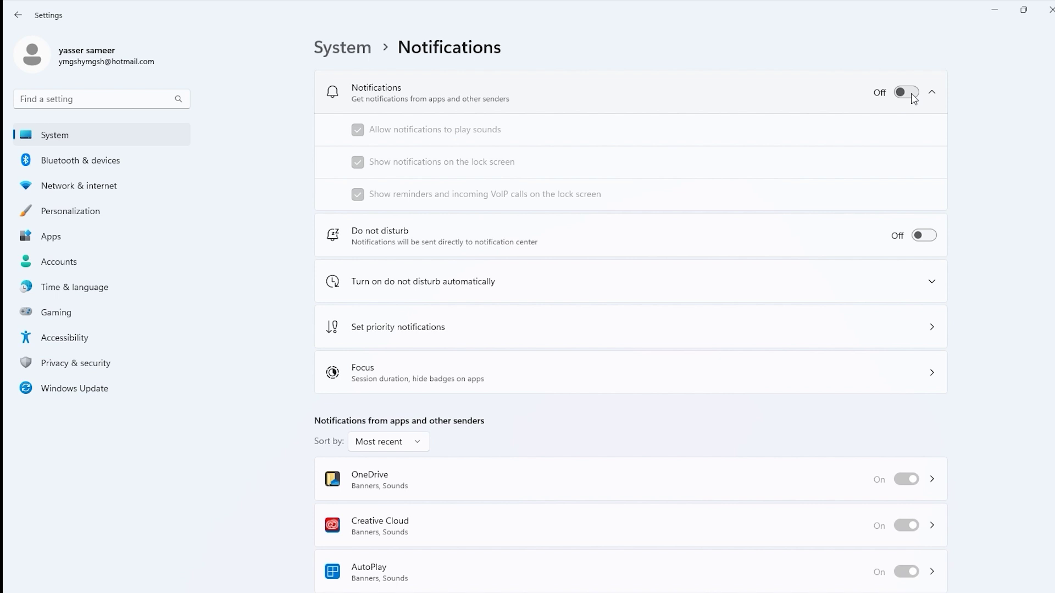
- In the general privacy permissions, turn off personalized ads that use the advertising ID
click(89, 367)
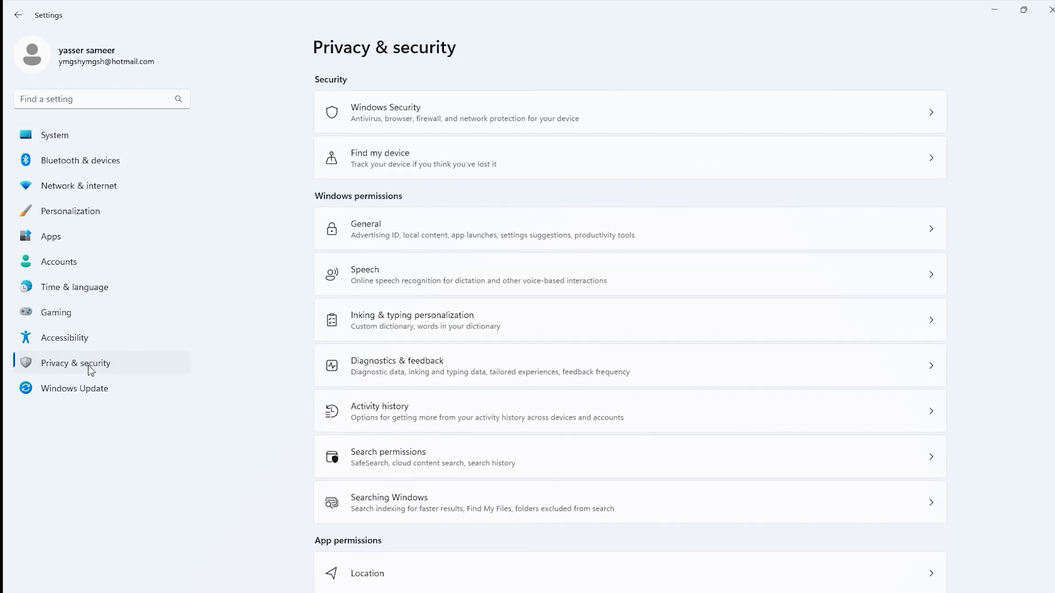
click(446, 228)
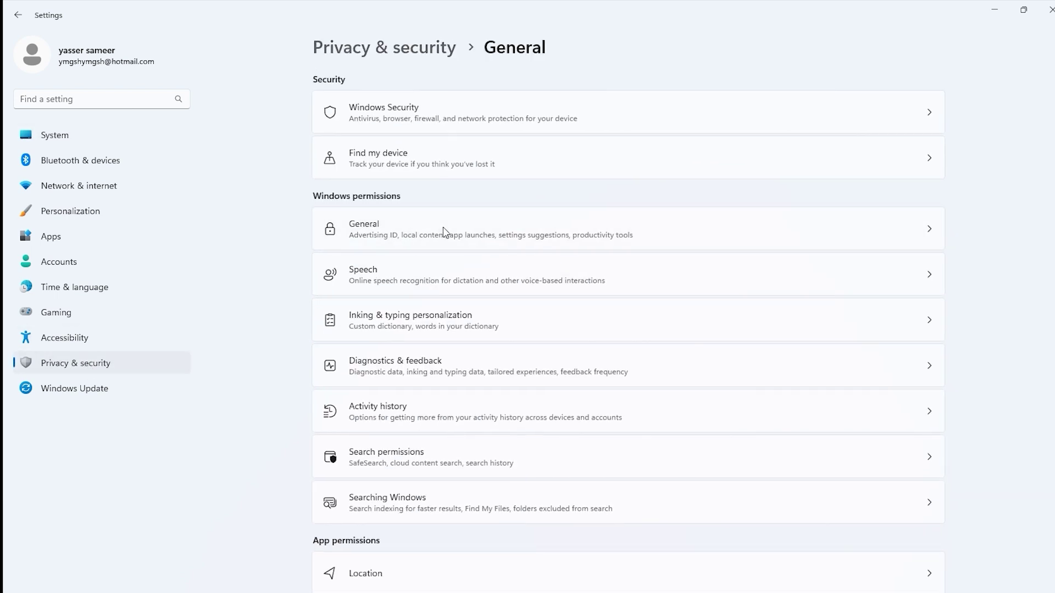
click(924, 92)
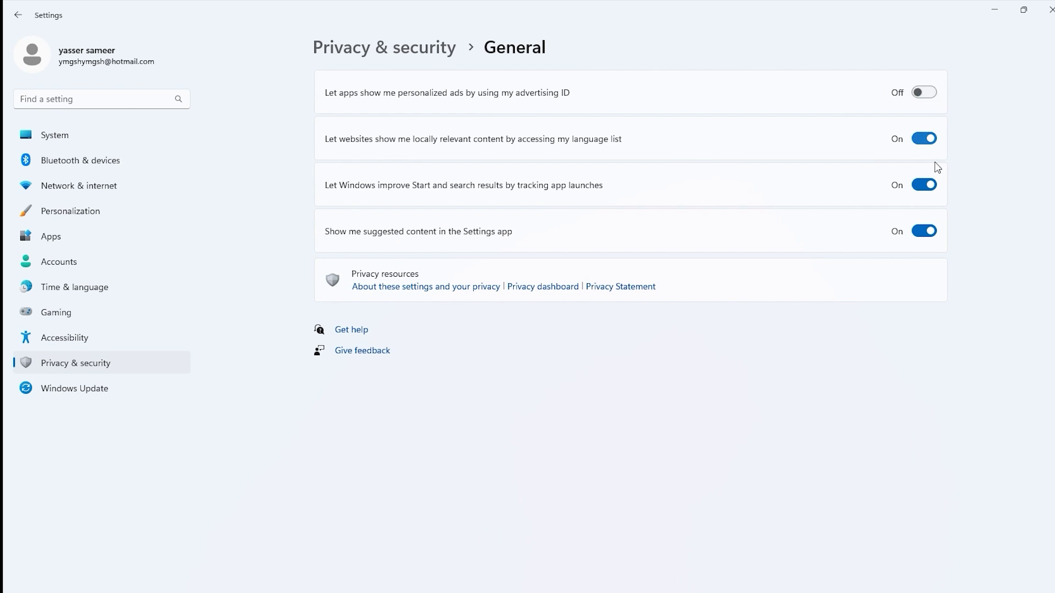
- Turn off locally relevant website content, app launch tracking and suggested content in the general privacy permissions
click(924, 139)
click(927, 185)
click(923, 231)
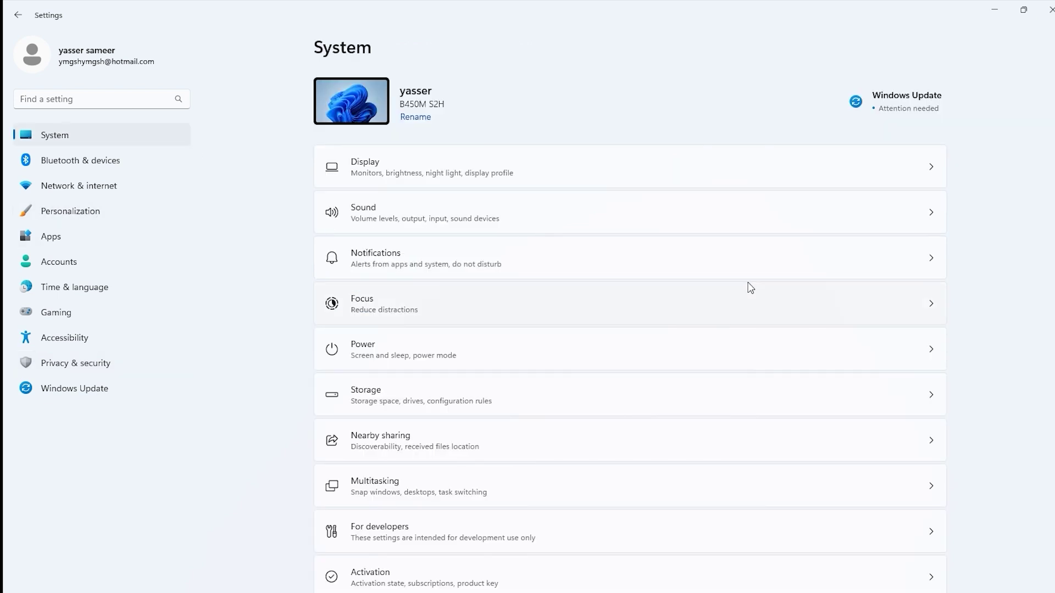
- From the desktop, open the advanced display settings, check the selectable displays and set the refresh rate to 59.95 Hz
click(995, 9)
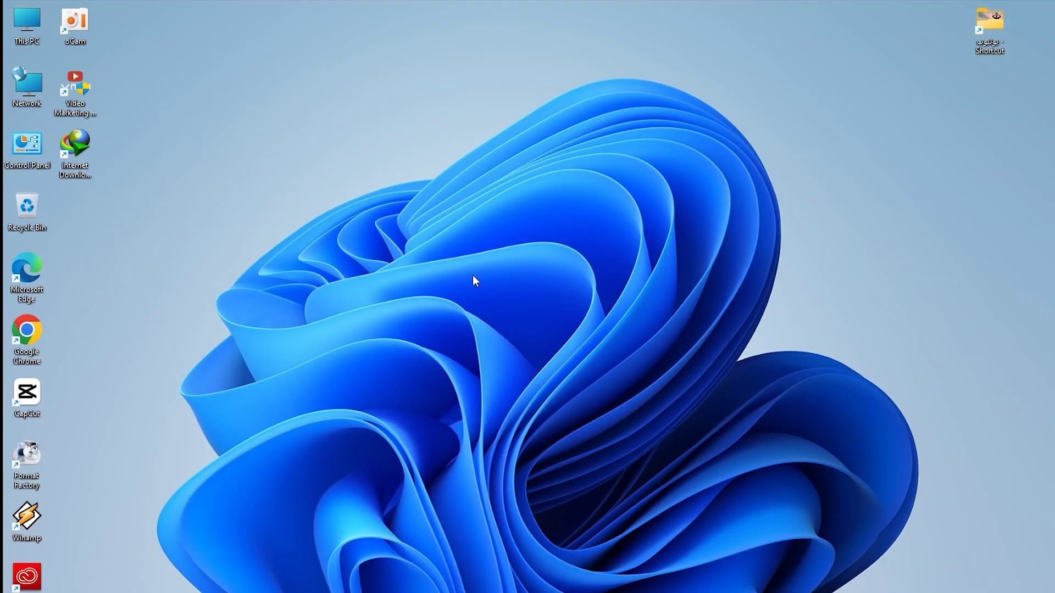
right_click(491, 254)
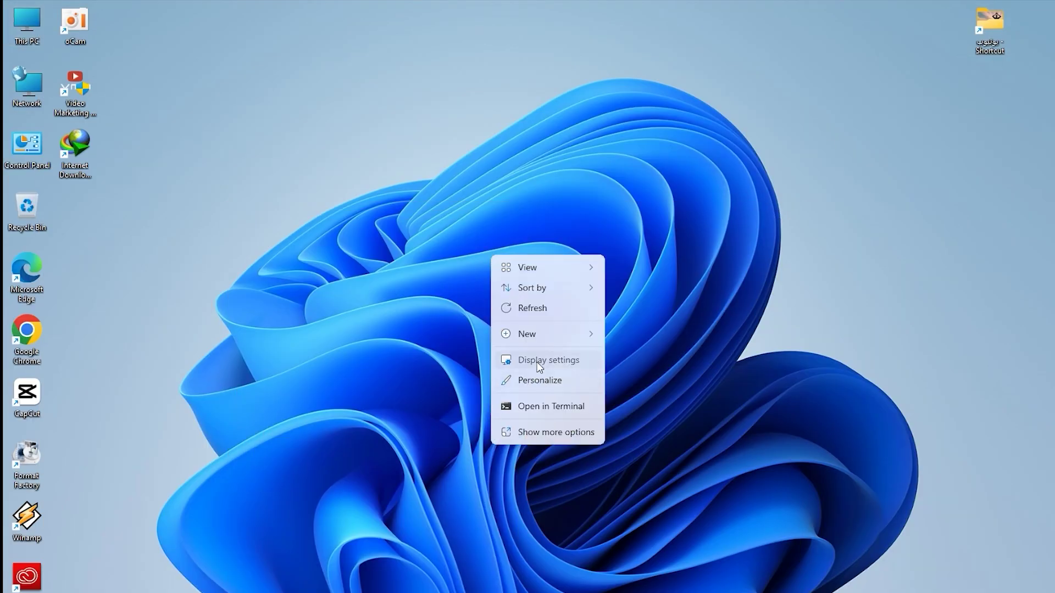
click(537, 362)
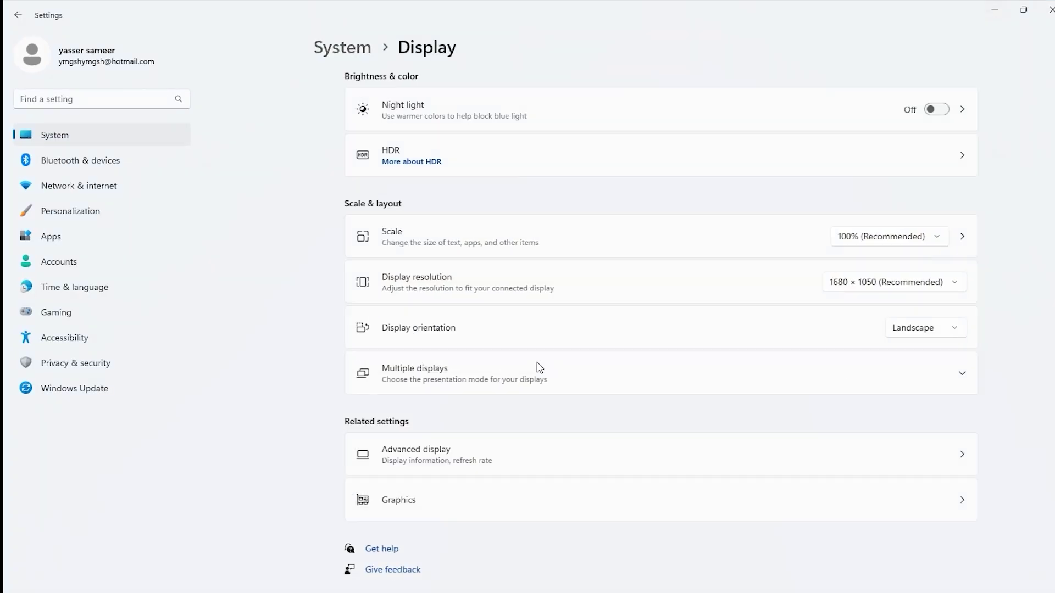
click(423, 458)
click(926, 100)
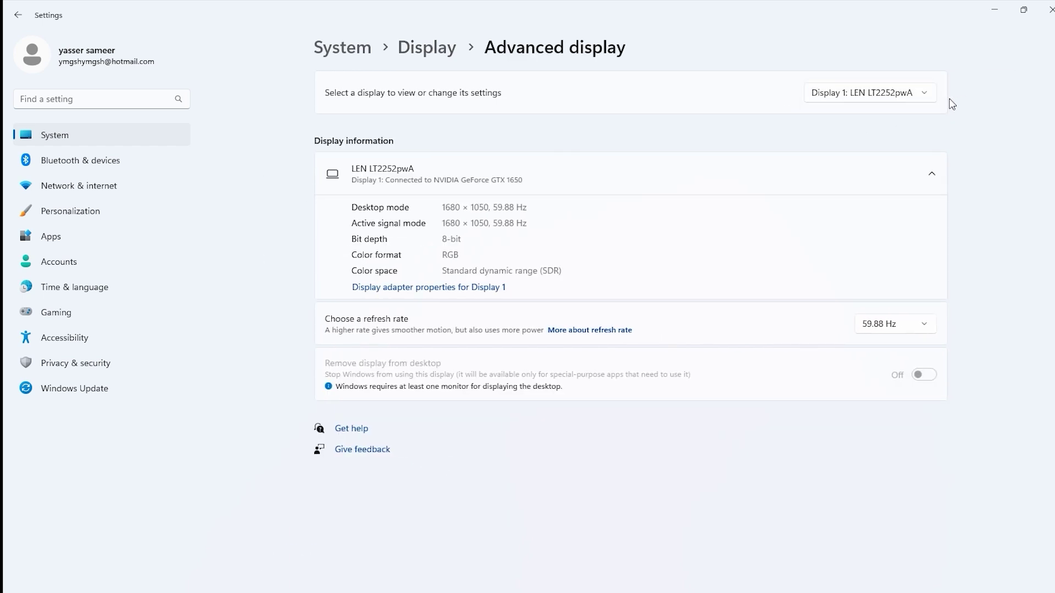
click(952, 106)
click(928, 98)
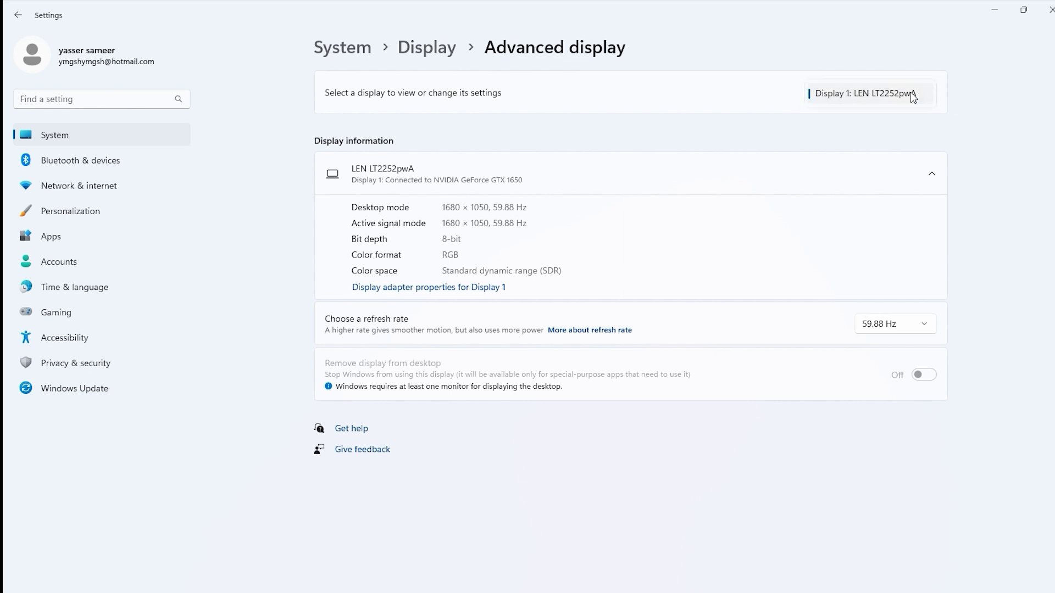
click(973, 113)
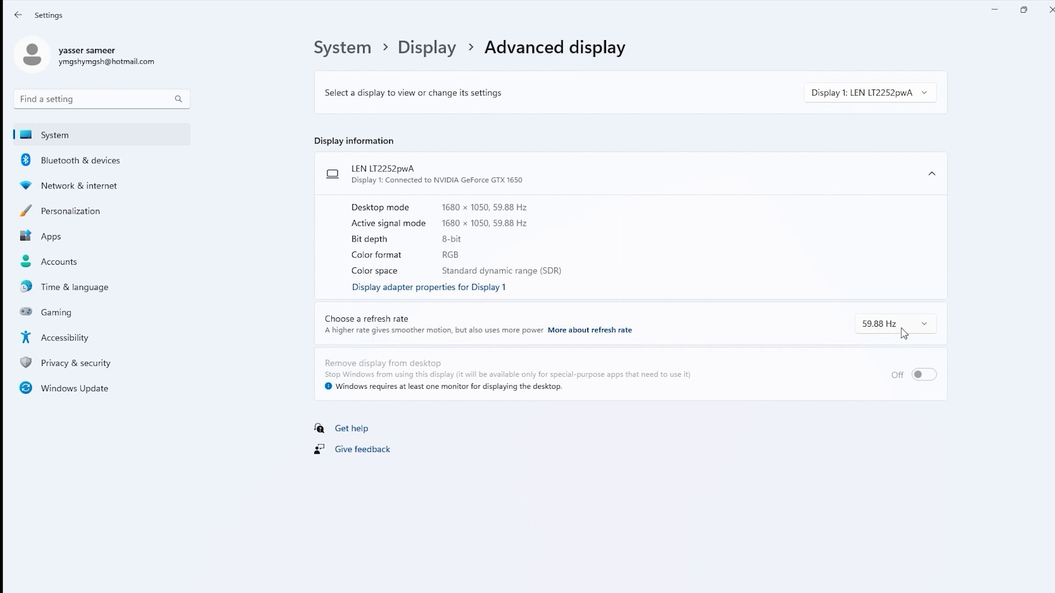
click(927, 327)
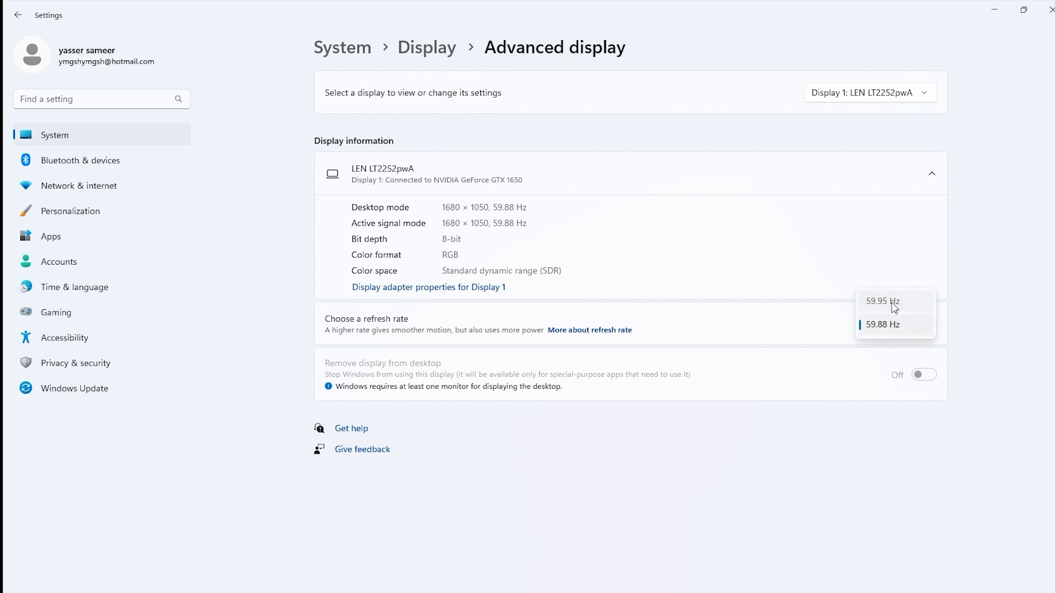
click(896, 305)
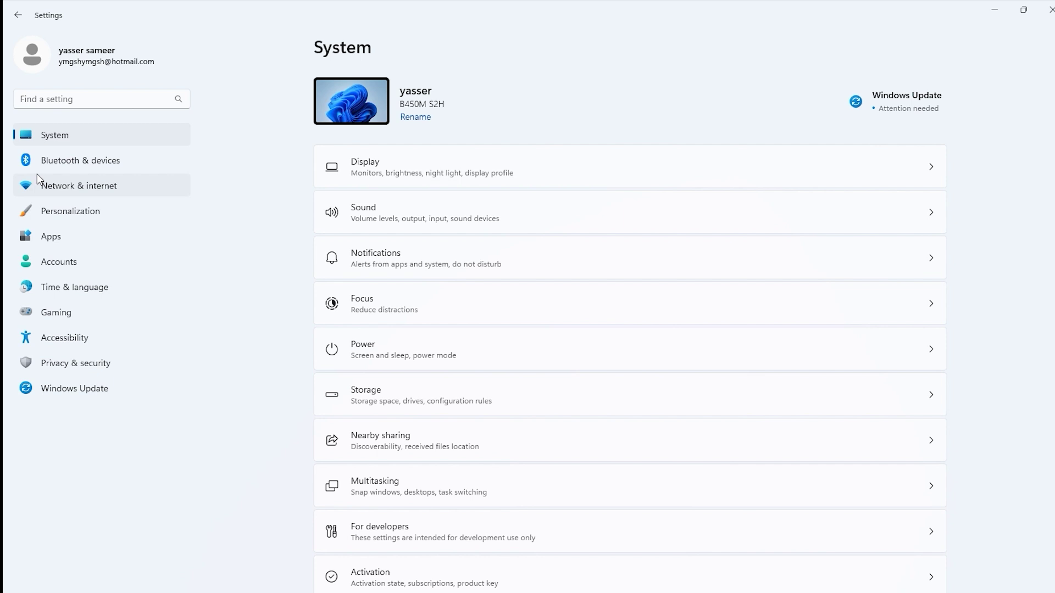
- In the gaming capture settings, check the folder where captures are saved and turn on Record what happened
click(72, 315)
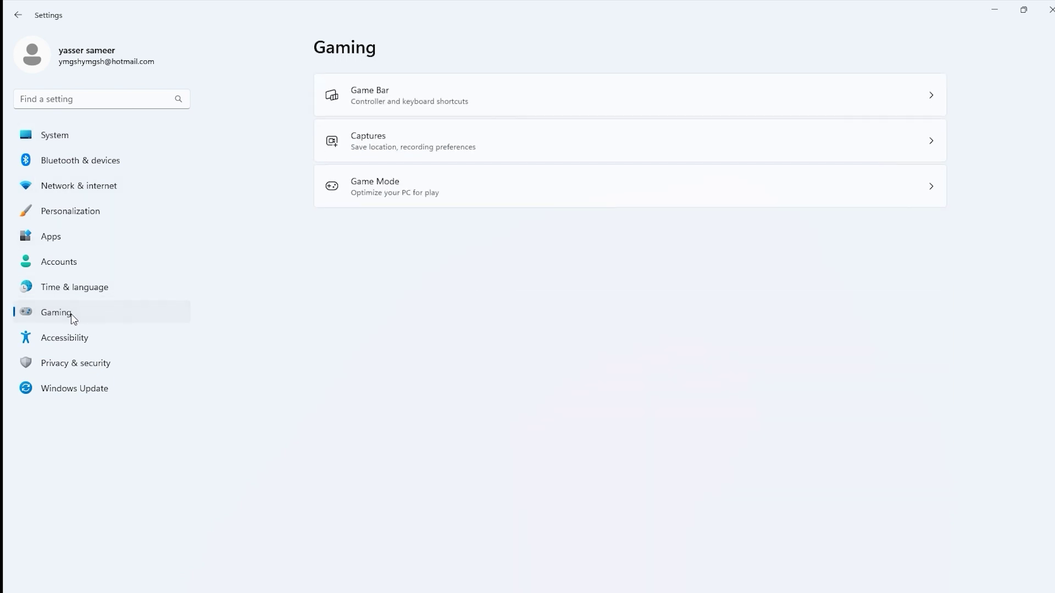
click(409, 151)
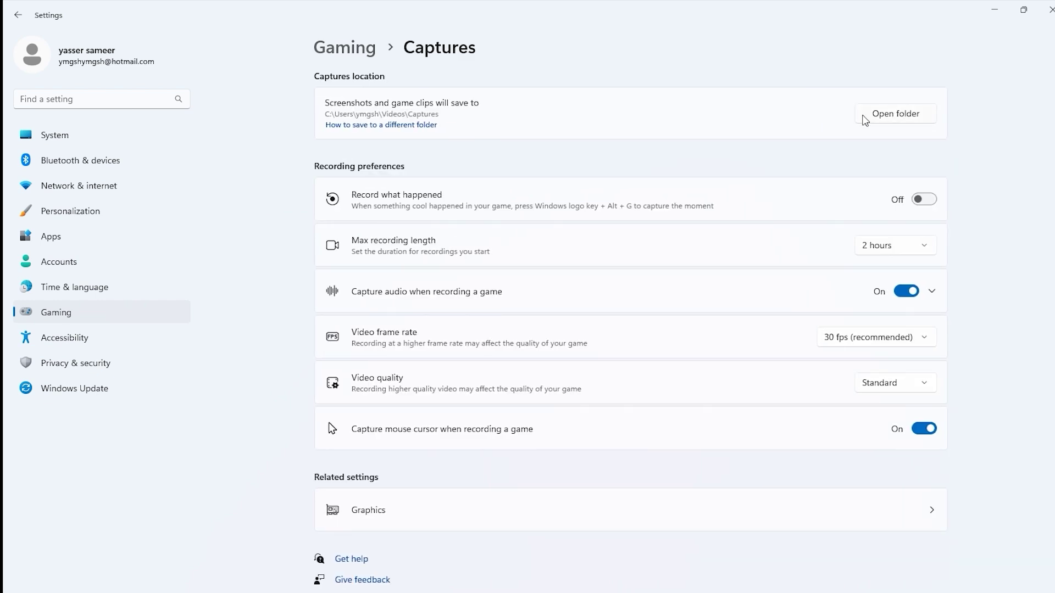
click(905, 116)
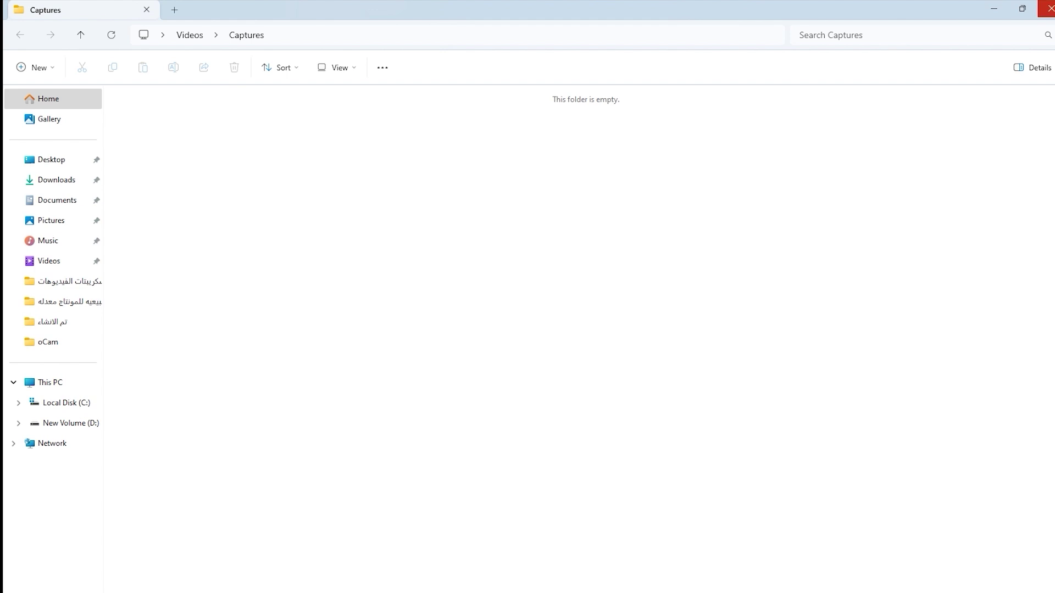
click(1051, 8)
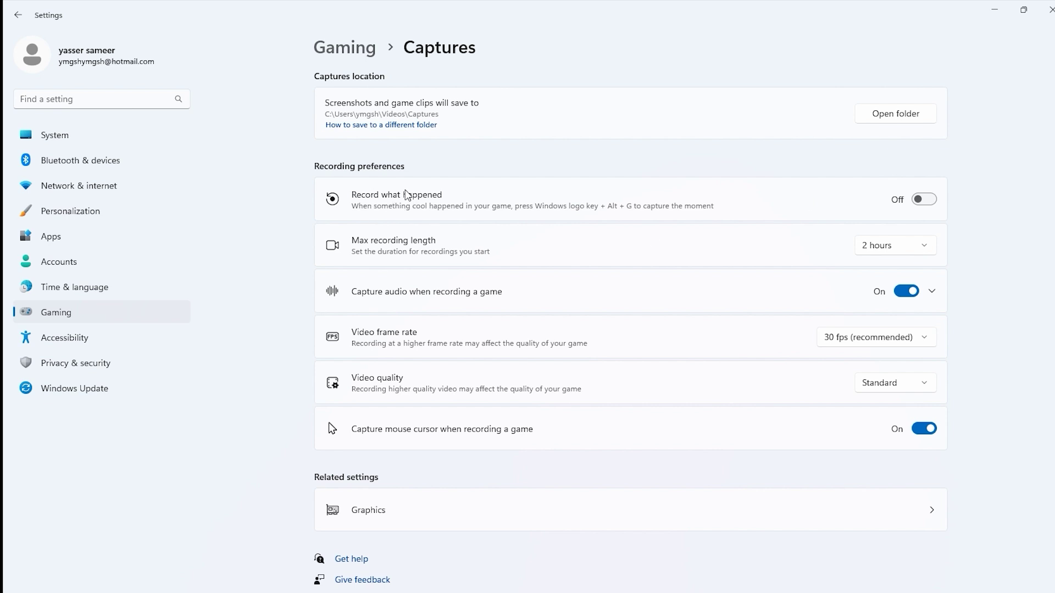
click(910, 200)
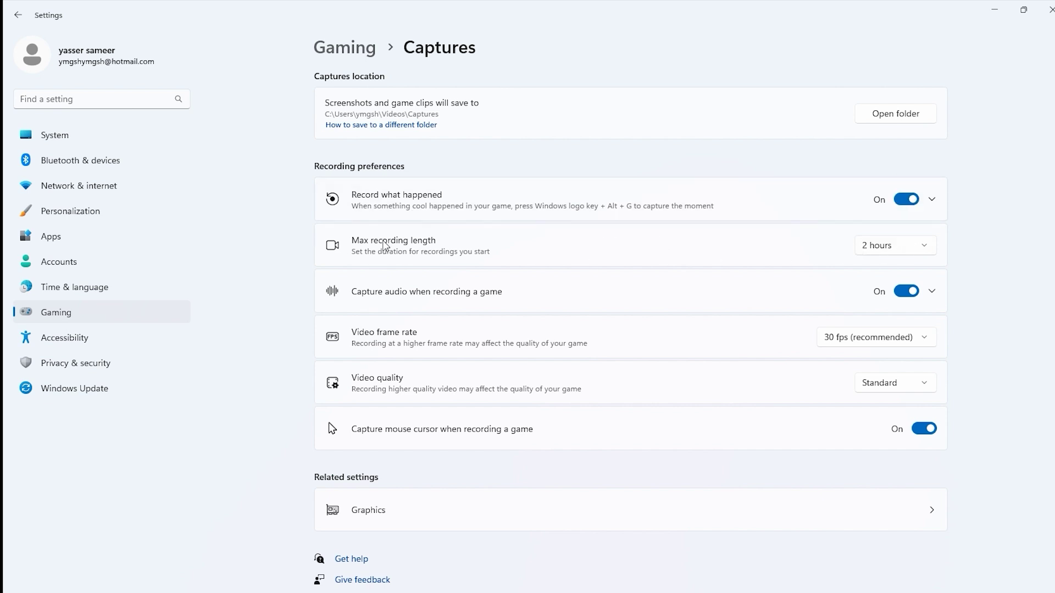
- Examine the available options for maximum recording length, video frame rate and video quality without changing them
click(907, 247)
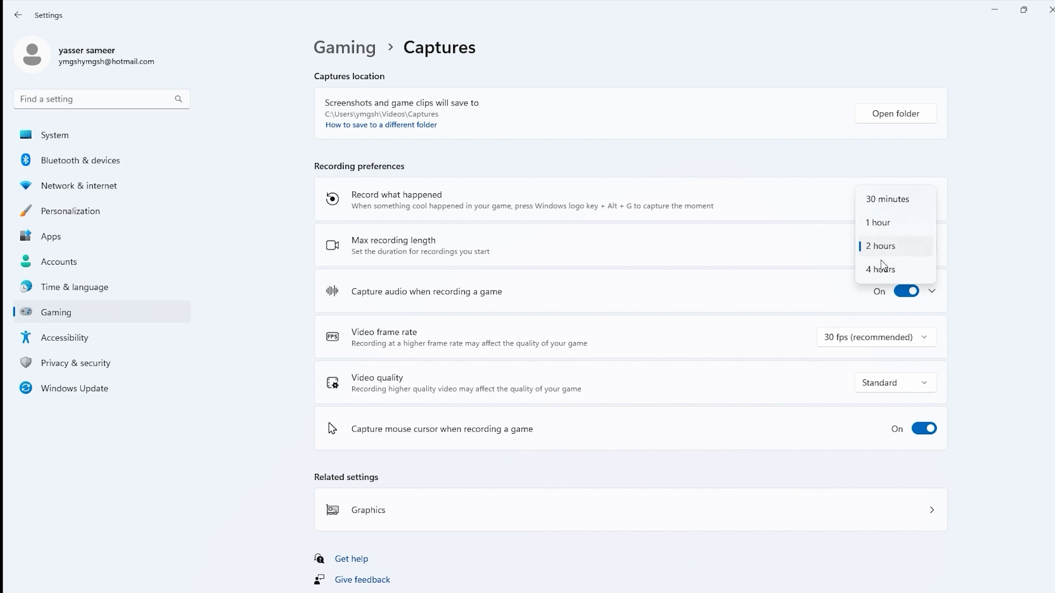
click(752, 267)
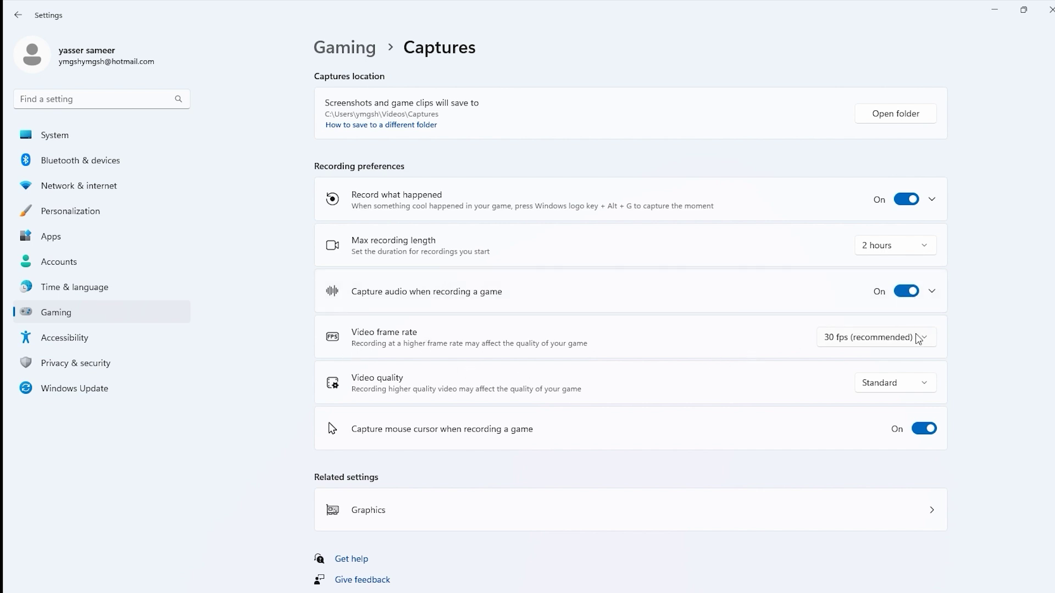
click(927, 339)
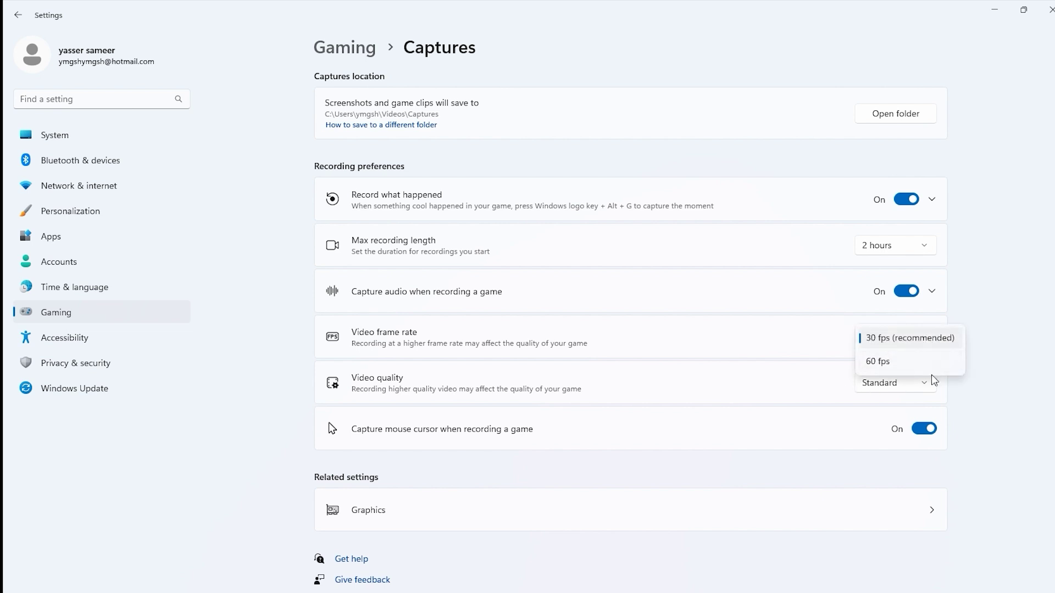
click(985, 368)
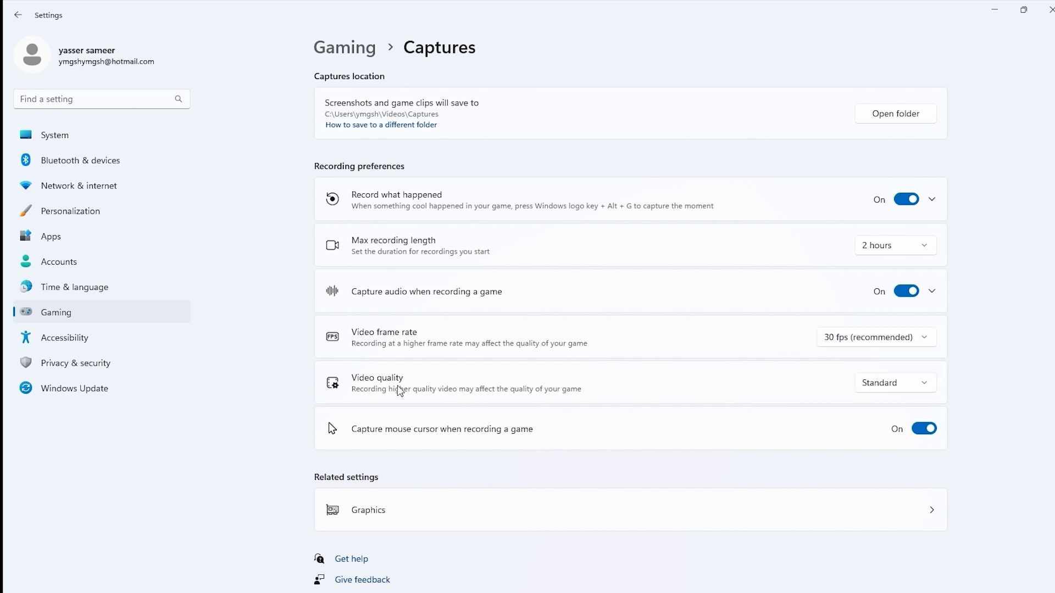
click(900, 387)
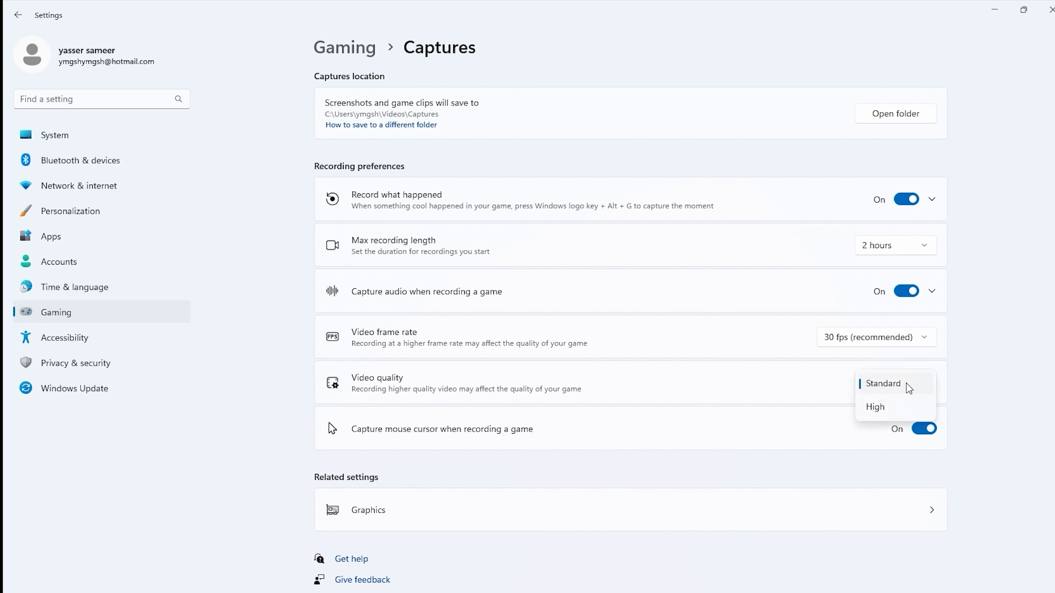
click(996, 379)
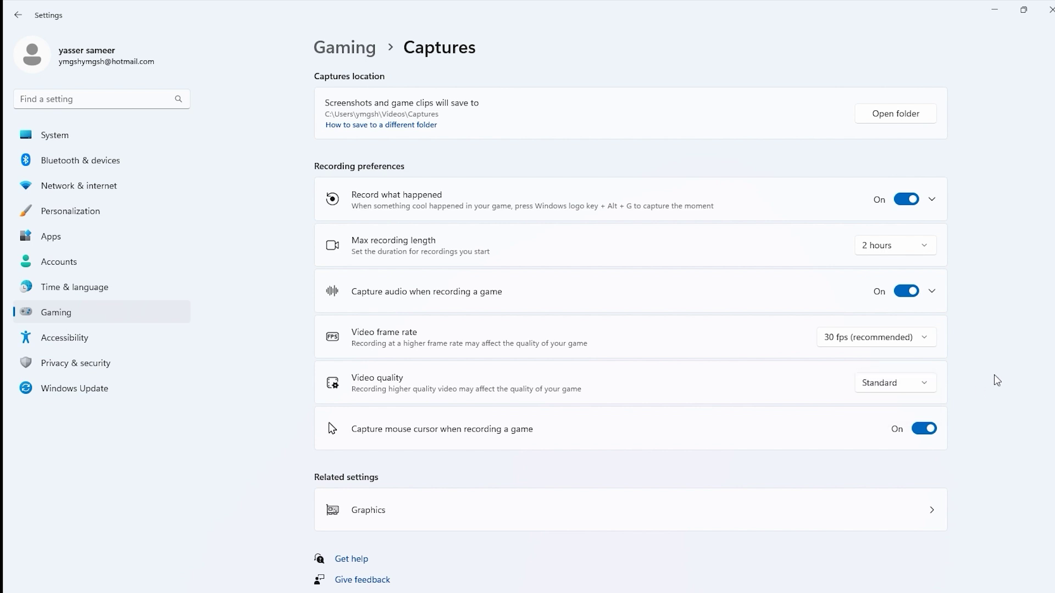